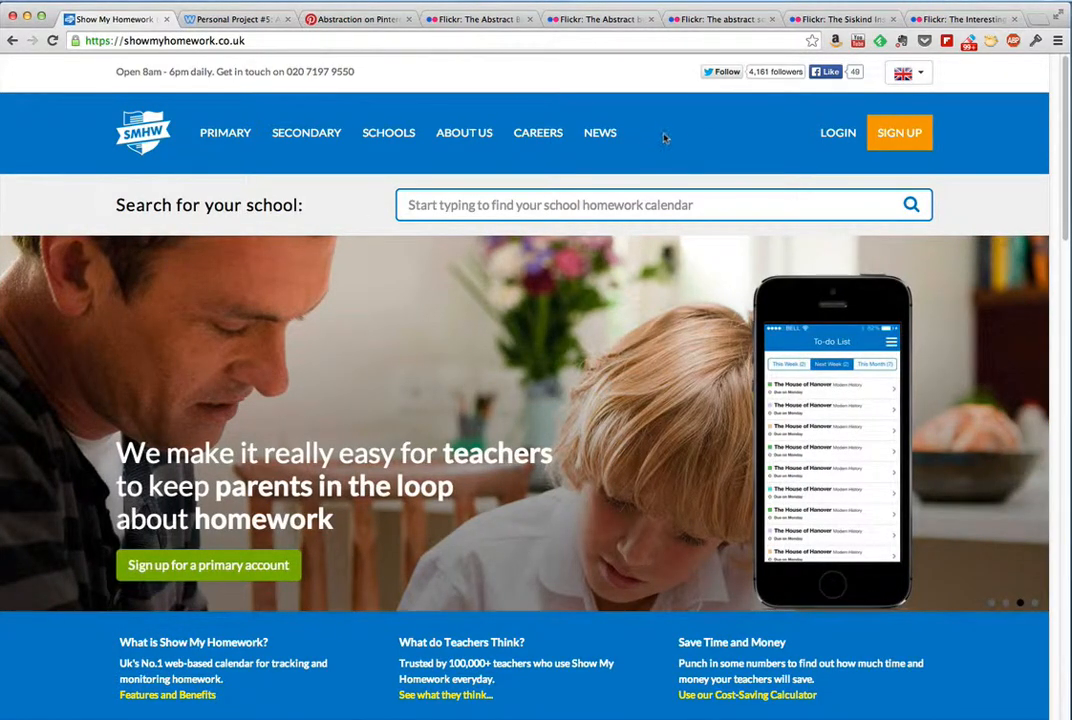
Step: Open the forgotten-password page from the login form and place the cursor in its email field
{"action": "left_click", "coordinate": [838, 136]}
{"action": "left_click", "coordinate": [258, 170]}
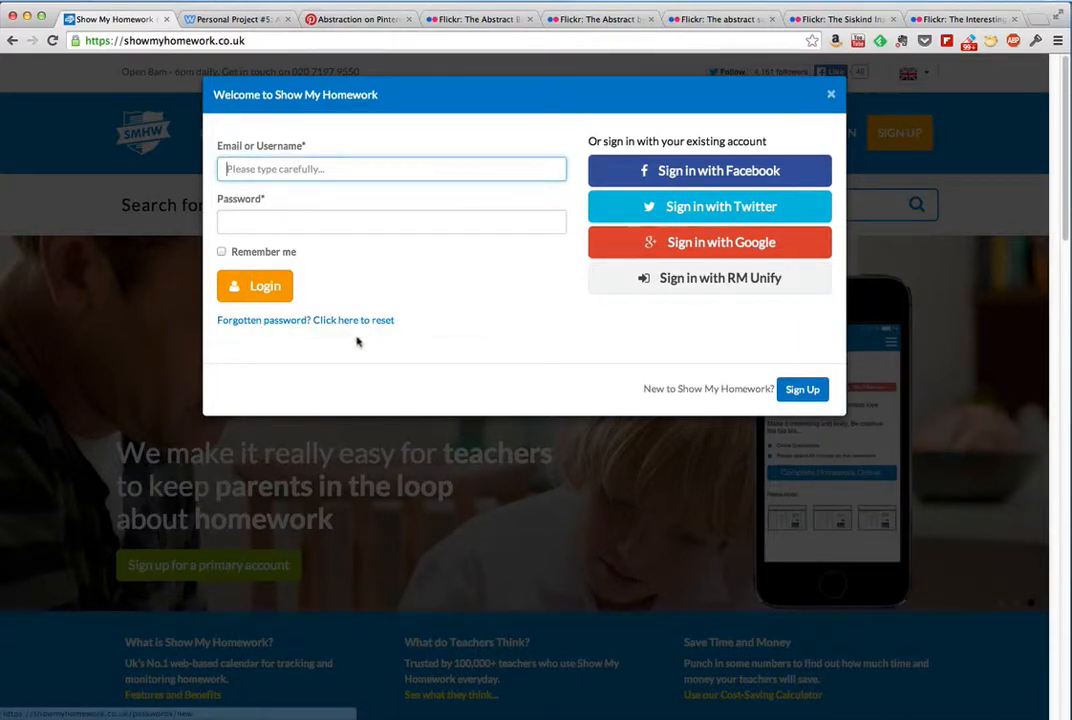
{"action": "left_click", "coordinate": [270, 321]}
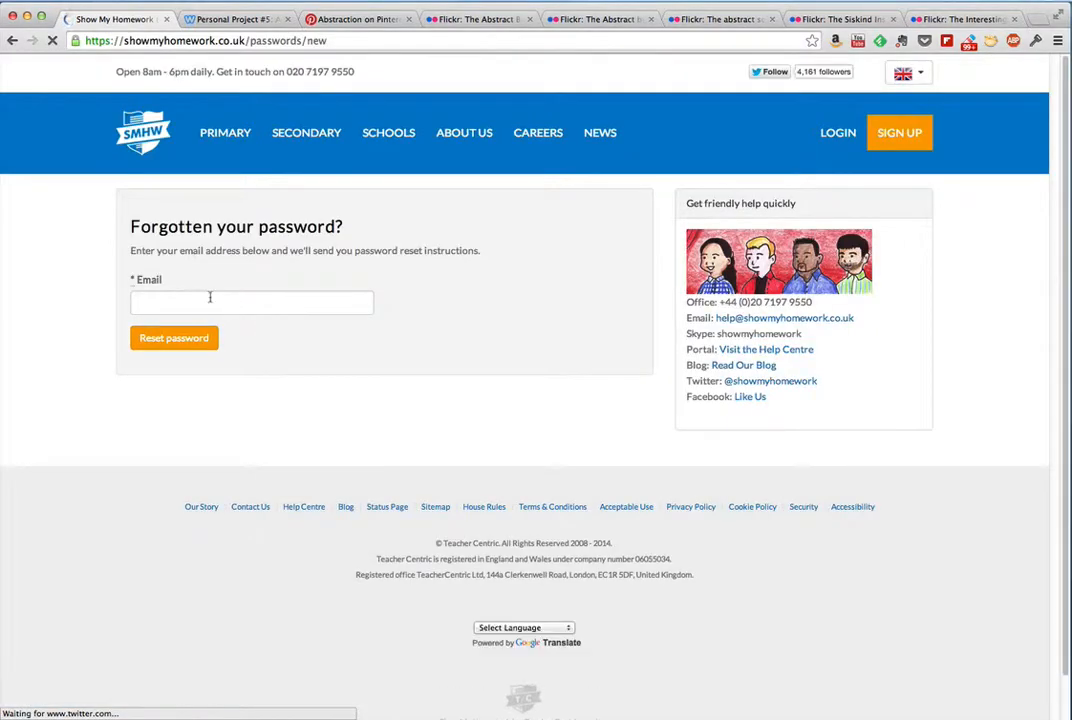
{"action": "left_click", "coordinate": [210, 300]}
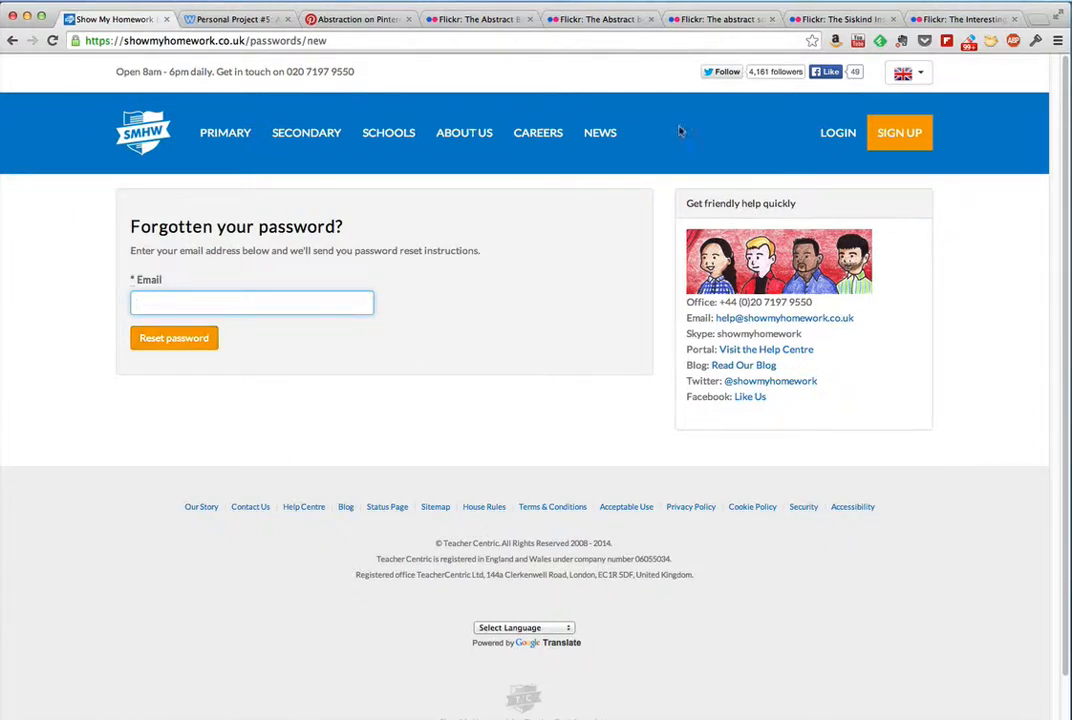
Step: Log in to the teacher account by entering the username and the account password
{"action": "left_click", "coordinate": [836, 137]}
{"action": "left_click", "coordinate": [263, 169]}
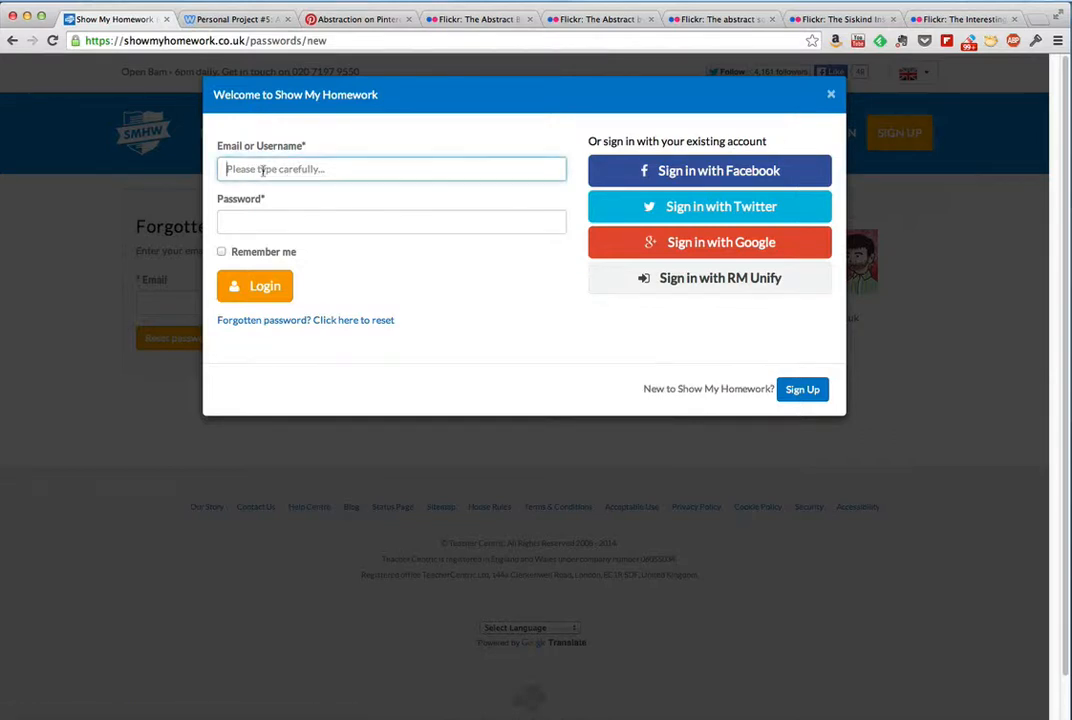
{"action": "type", "text": "afltchett"}
{"action": "left_click", "coordinate": [245, 222]}
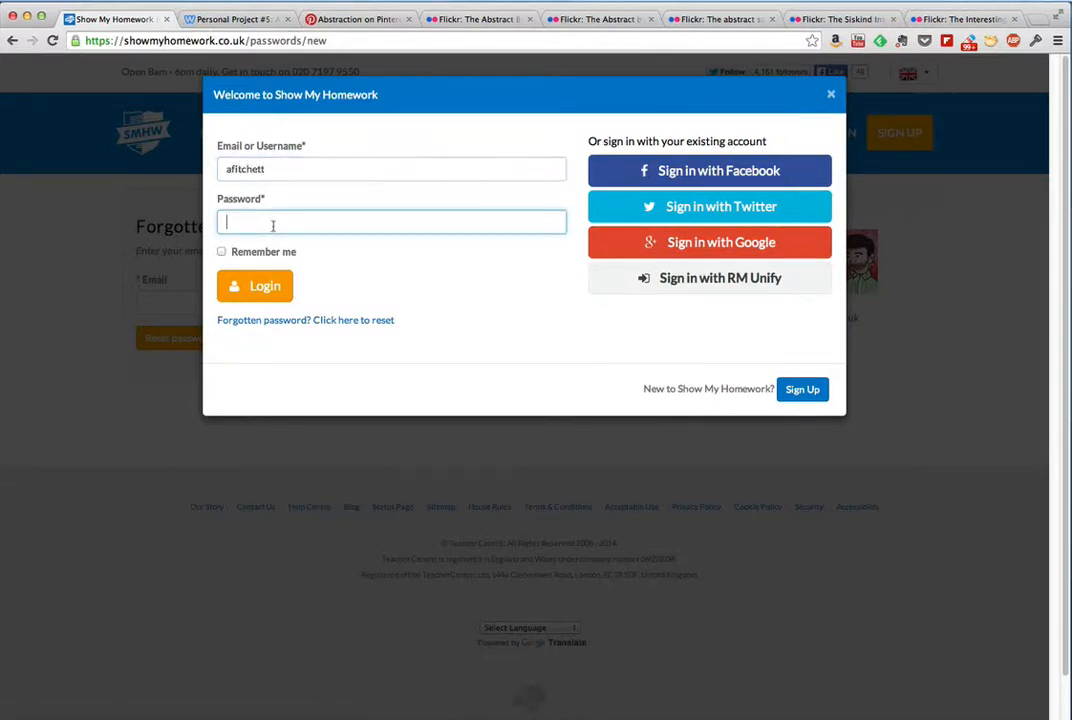
{"action": "left_click", "coordinate": [271, 169]}
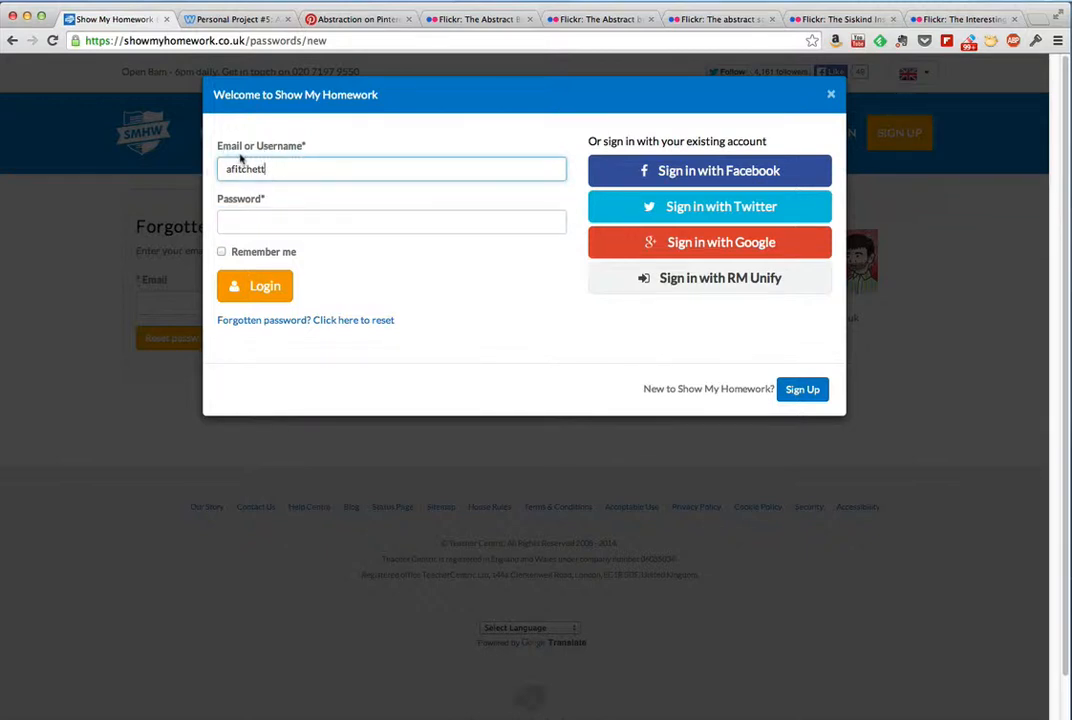
{"action": "left_click", "coordinate": [241, 223]}
{"action": "type", "text": "•"}
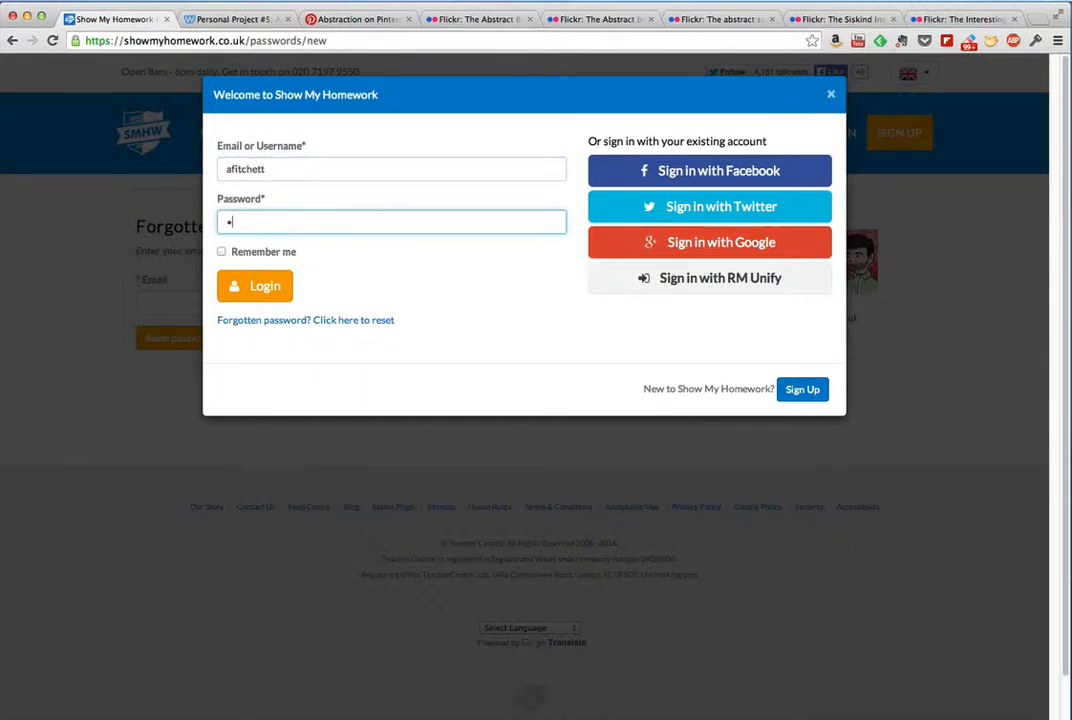
{"action": "type", "text": "••••••••"}
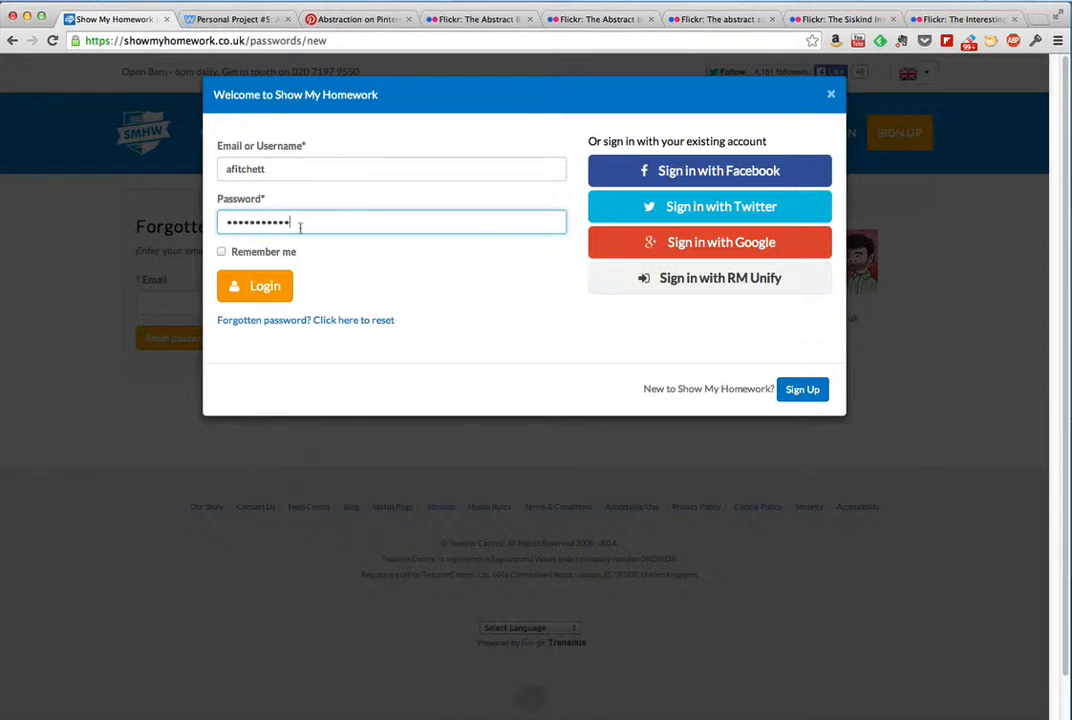
{"action": "left_click", "coordinate": [256, 287]}
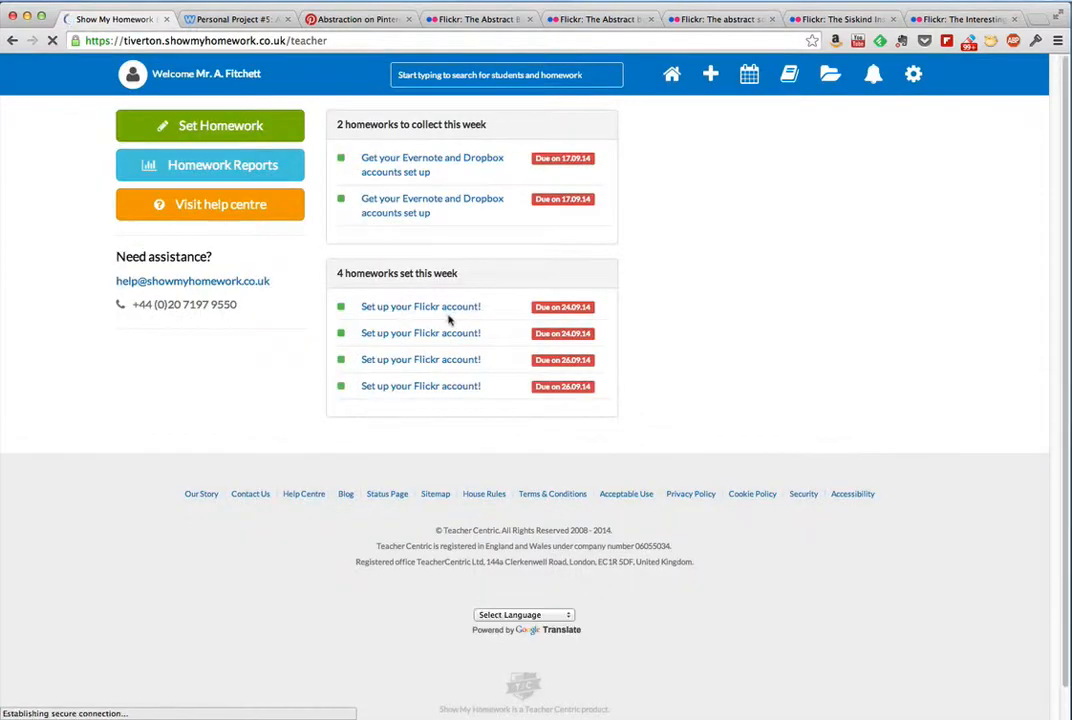
Step: Open the profile settings and review the username and email fields
{"action": "left_click", "coordinate": [913, 79]}
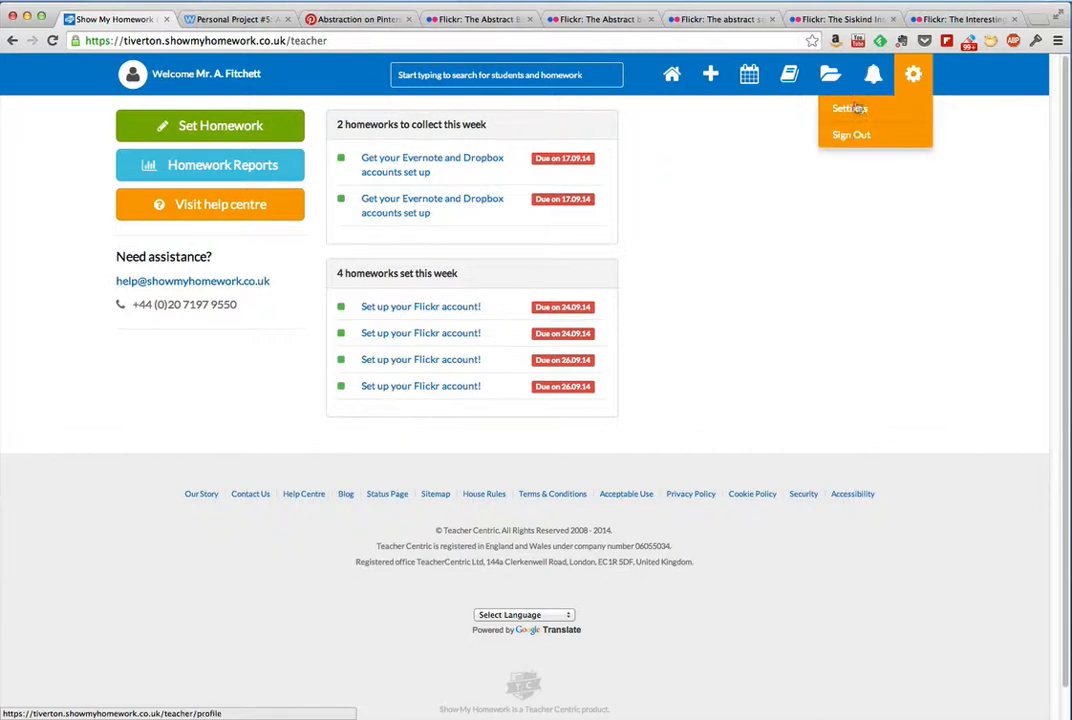
{"action": "left_click", "coordinate": [914, 106]}
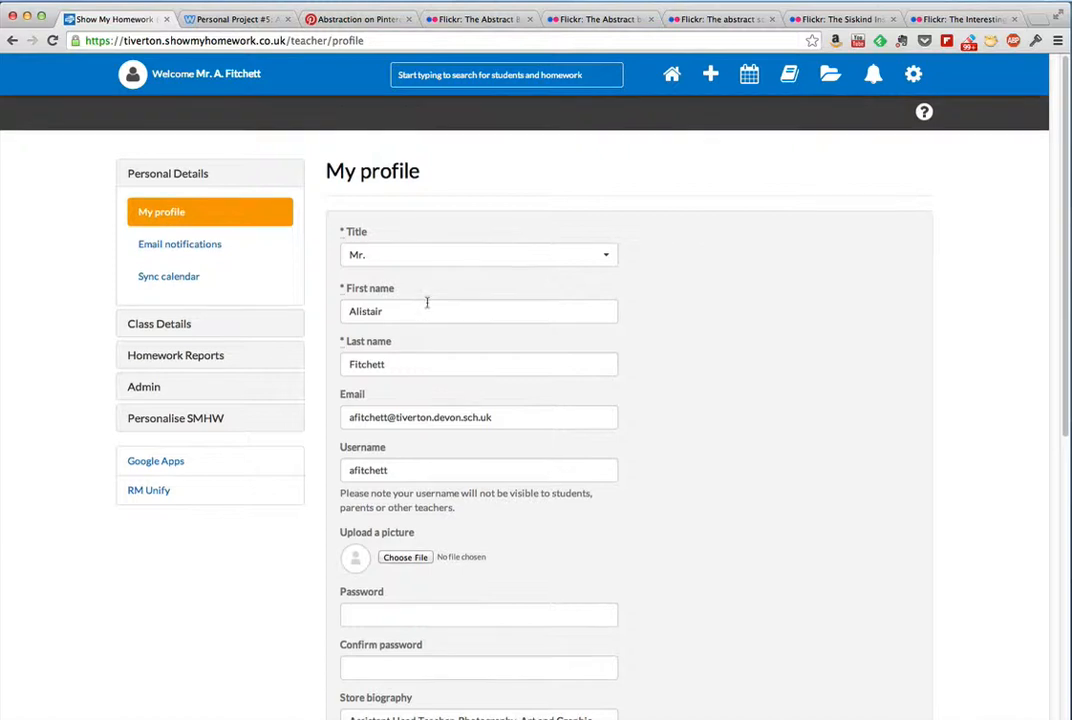
{"action": "scroll", "coordinate": [426, 310], "scroll_direction": "down", "scroll_amount": 3}
{"action": "left_click", "coordinate": [382, 340]}
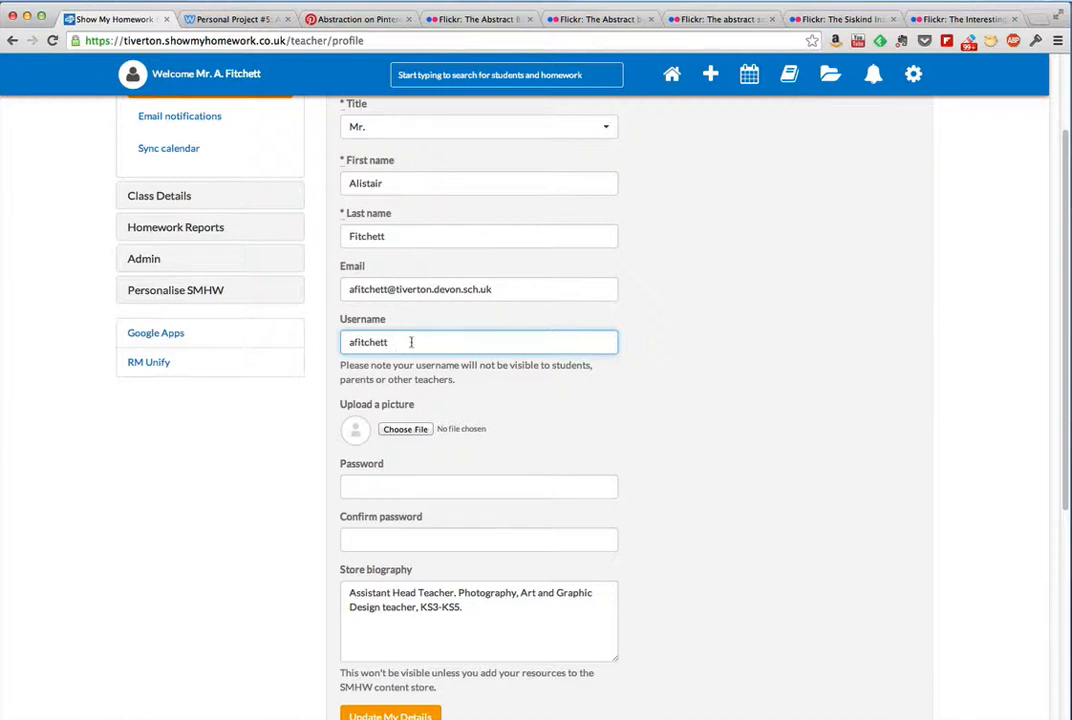
{"action": "left_click", "coordinate": [347, 289]}
{"action": "left_click", "coordinate": [498, 289]}
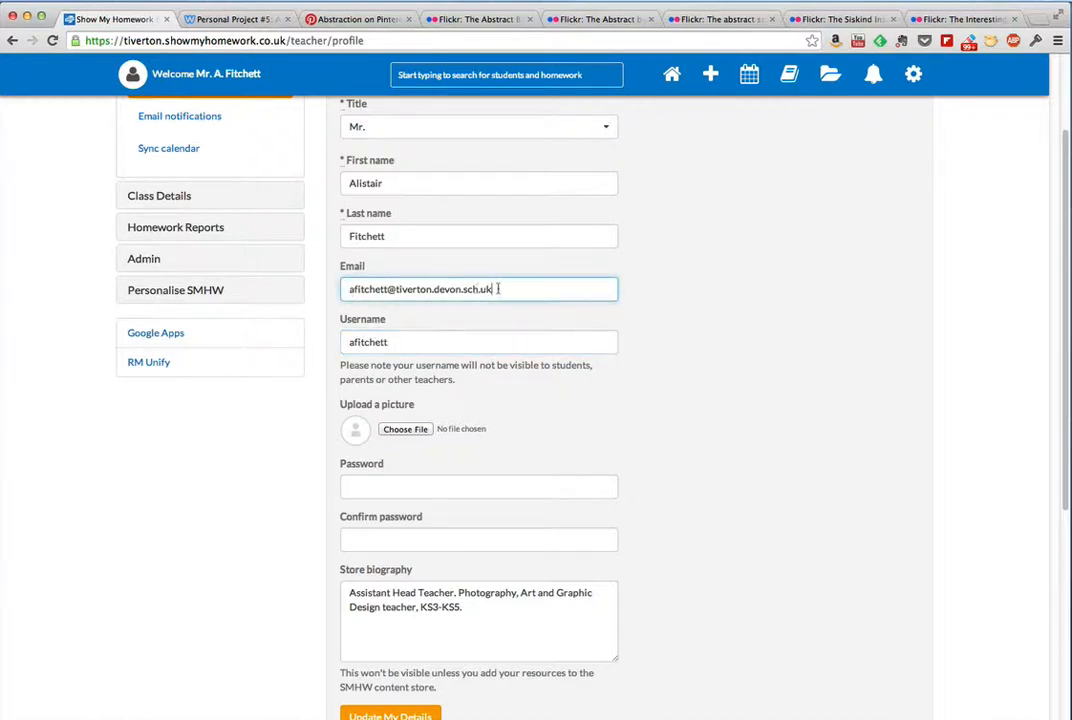
{"action": "scroll", "coordinate": [718, 328], "scroll_direction": "up", "scroll_amount": 3}
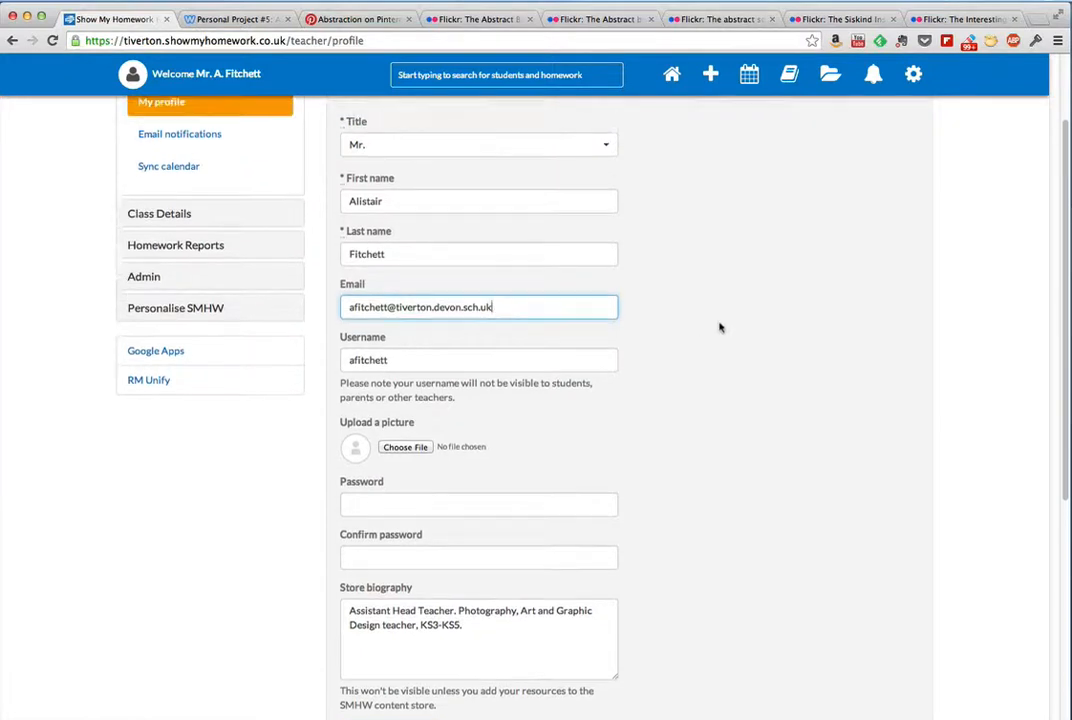
Step: Start setting a new standard homework and title it "Formal Elements Photography"
{"action": "left_click", "coordinate": [711, 77]}
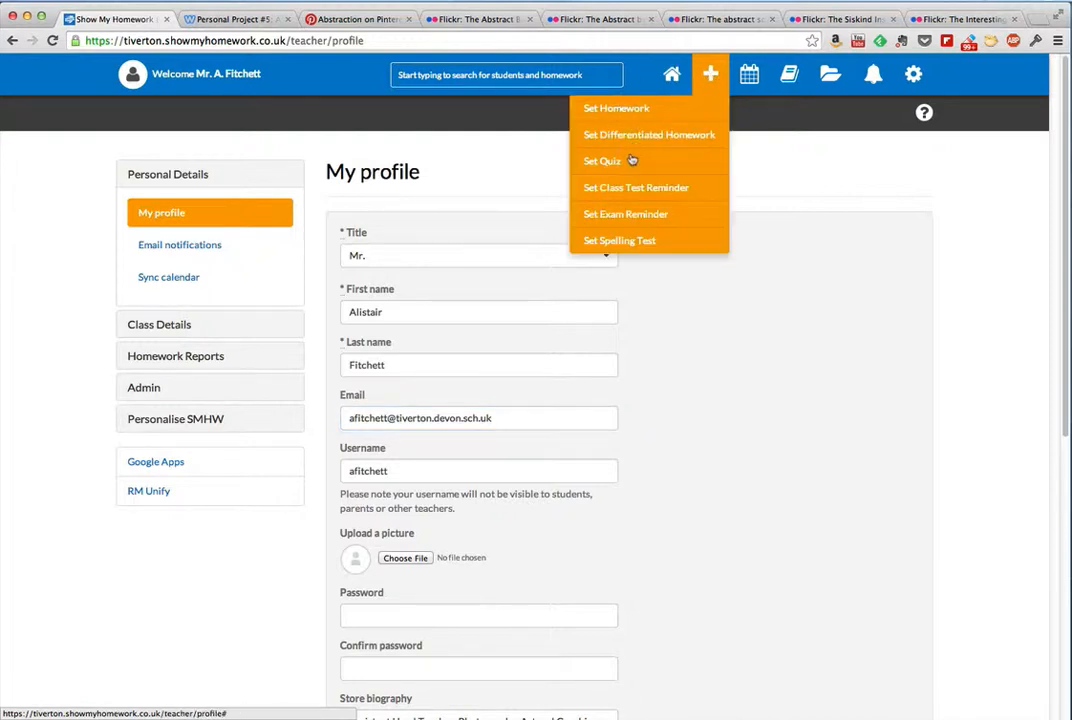
{"action": "left_click", "coordinate": [607, 109]}
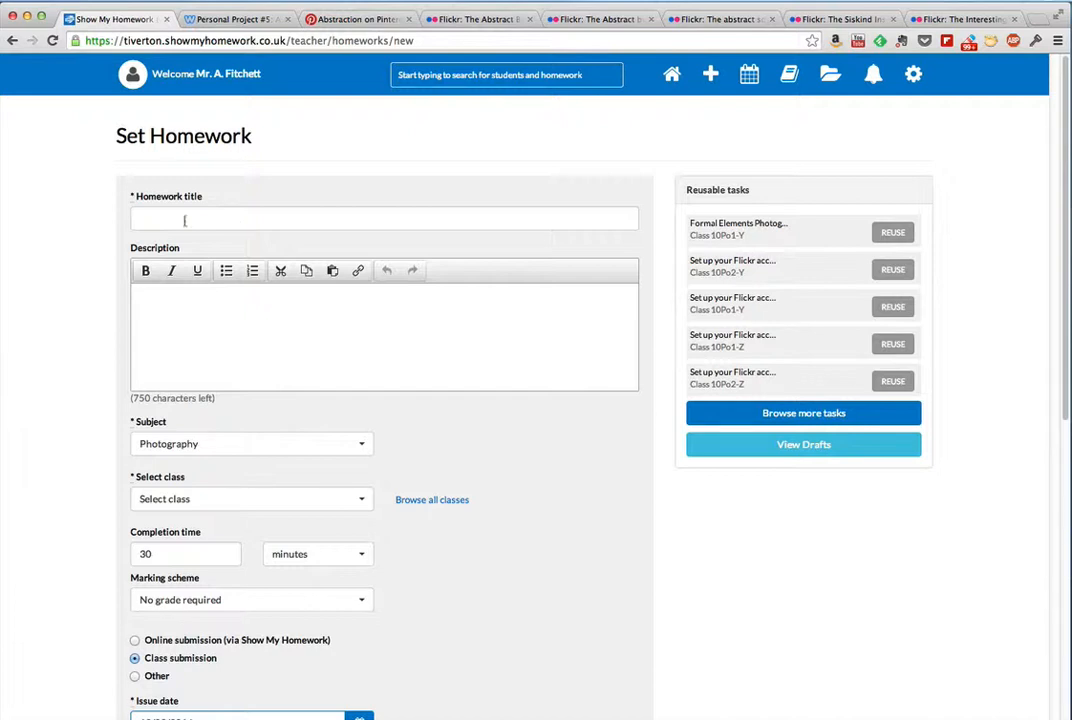
{"action": "left_click", "coordinate": [183, 219]}
{"action": "type", "text": "Form"}
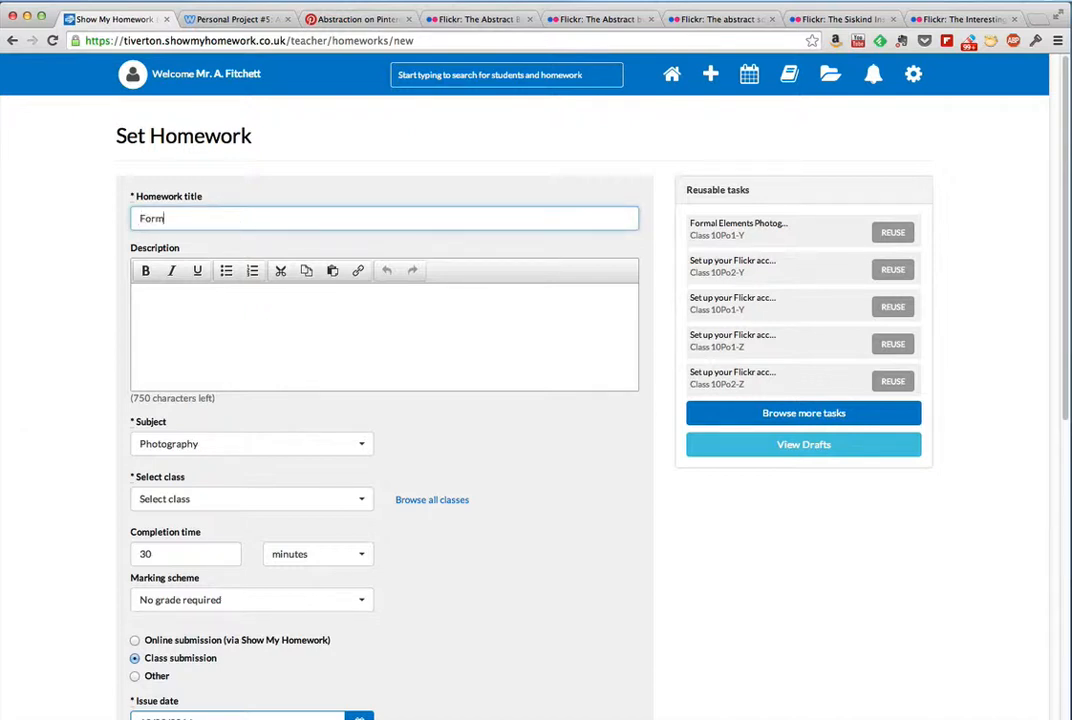
{"action": "type", "text": "al Elements Photography"}
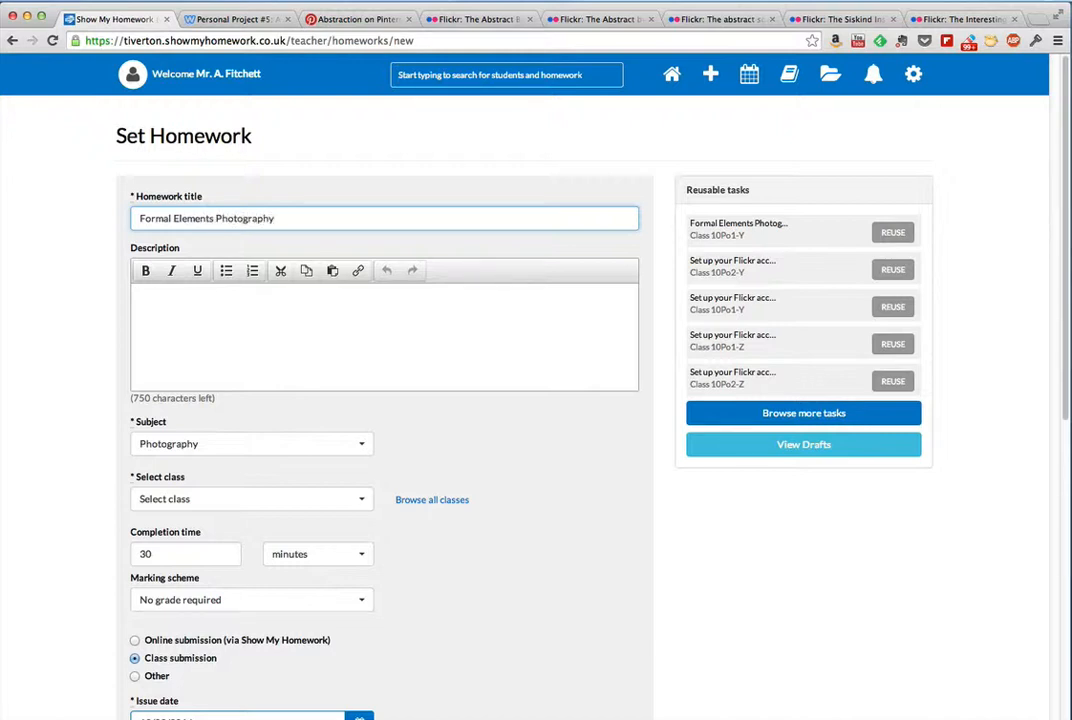
Step: Enter the description "Use the 'Formal Elements' sheet to continue your work on the abstract photography project. Make sure you upload your best photos to Flickr."
{"action": "left_click", "coordinate": [158, 298]}
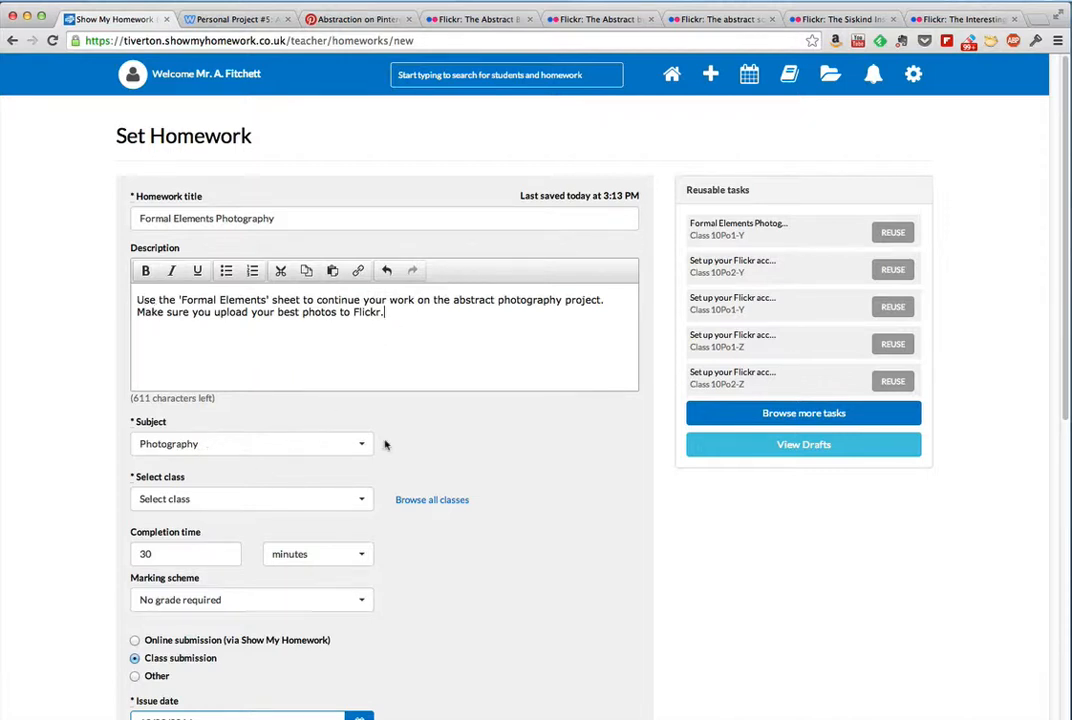
Step: Keep Photography as the homework's subject and assign it to Year 10 class 10Po1-Y
{"action": "scroll", "coordinate": [386, 445], "scroll_direction": "down", "scroll_amount": 1}
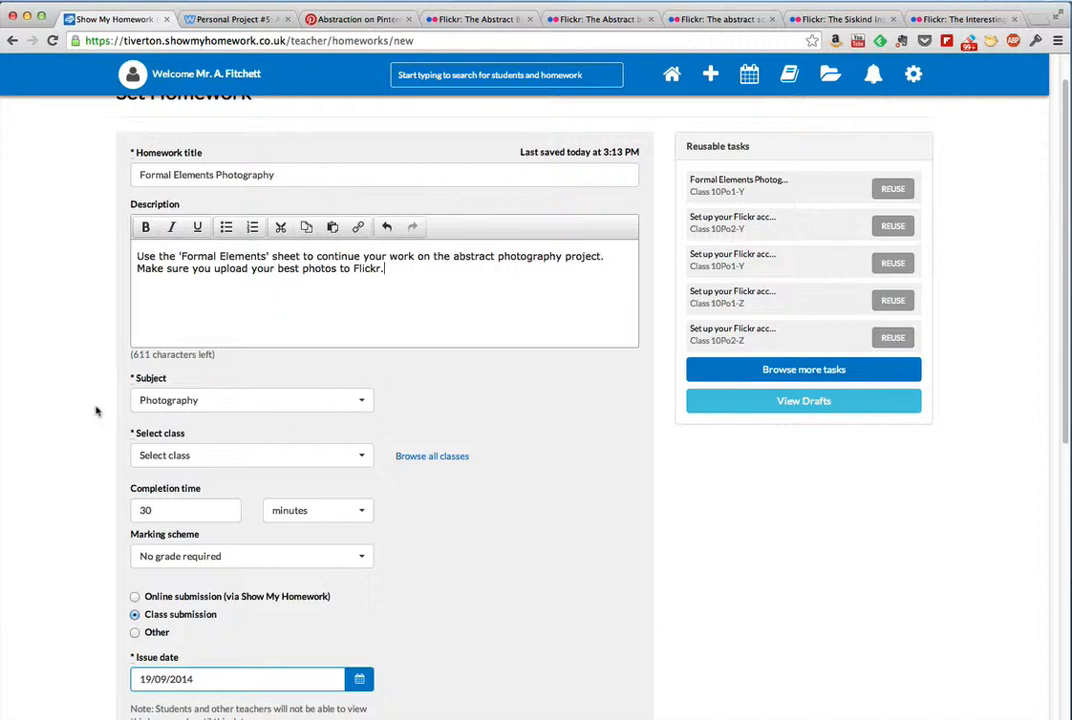
{"action": "left_click", "coordinate": [357, 402]}
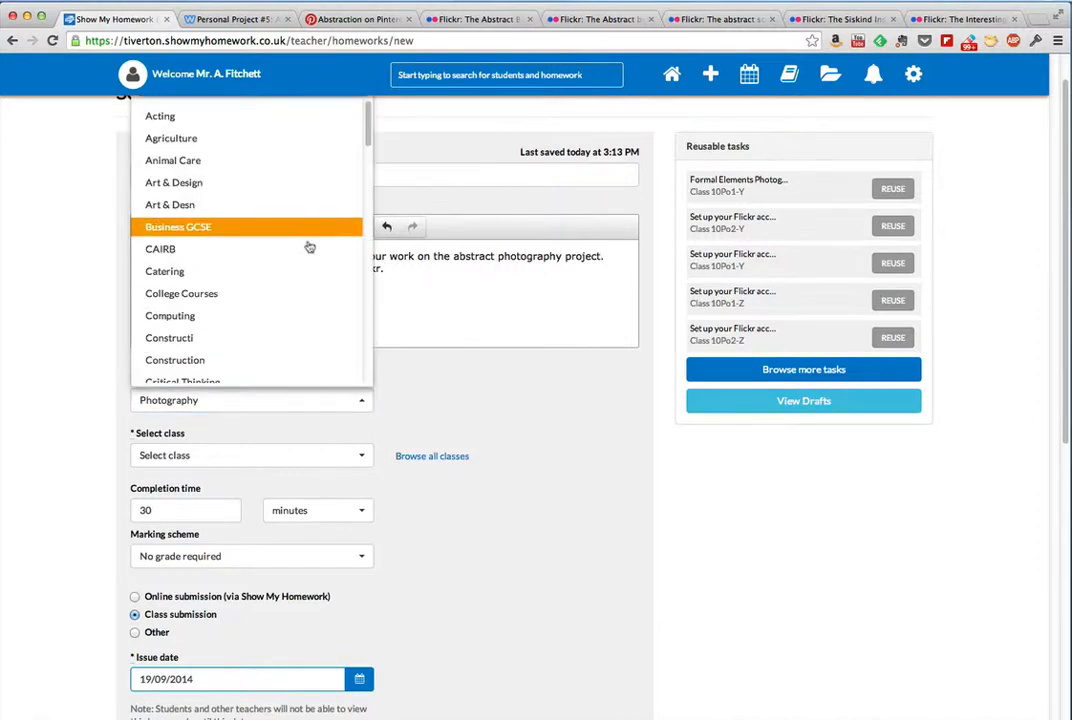
{"action": "left_click", "coordinate": [486, 411]}
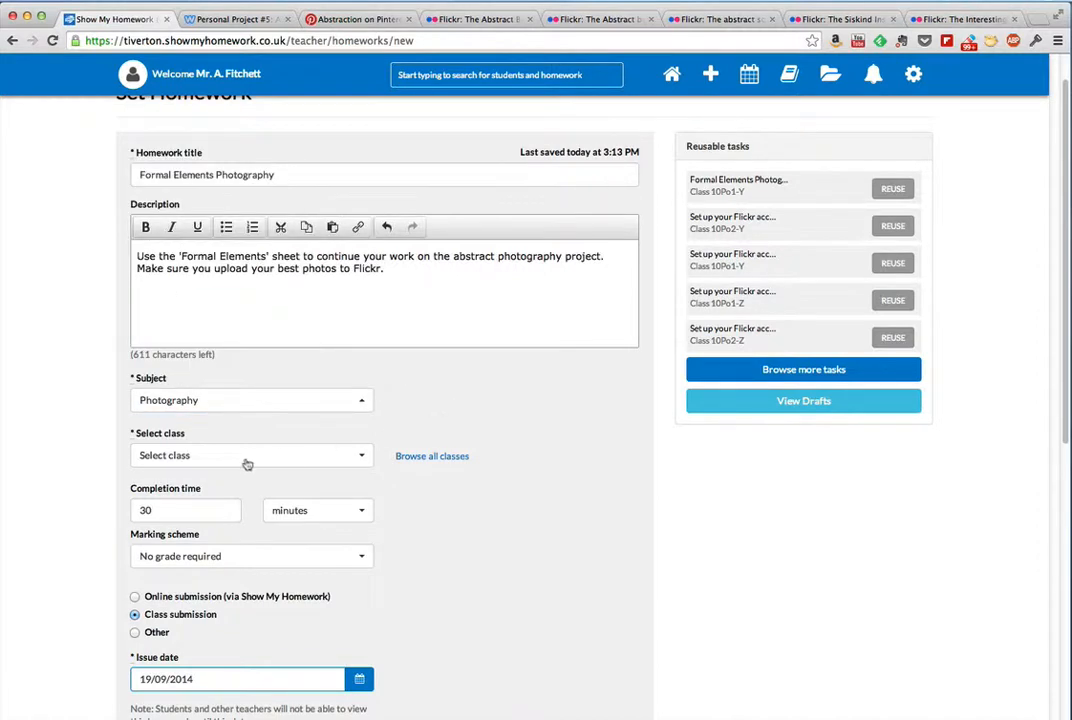
{"action": "left_click", "coordinate": [362, 457]}
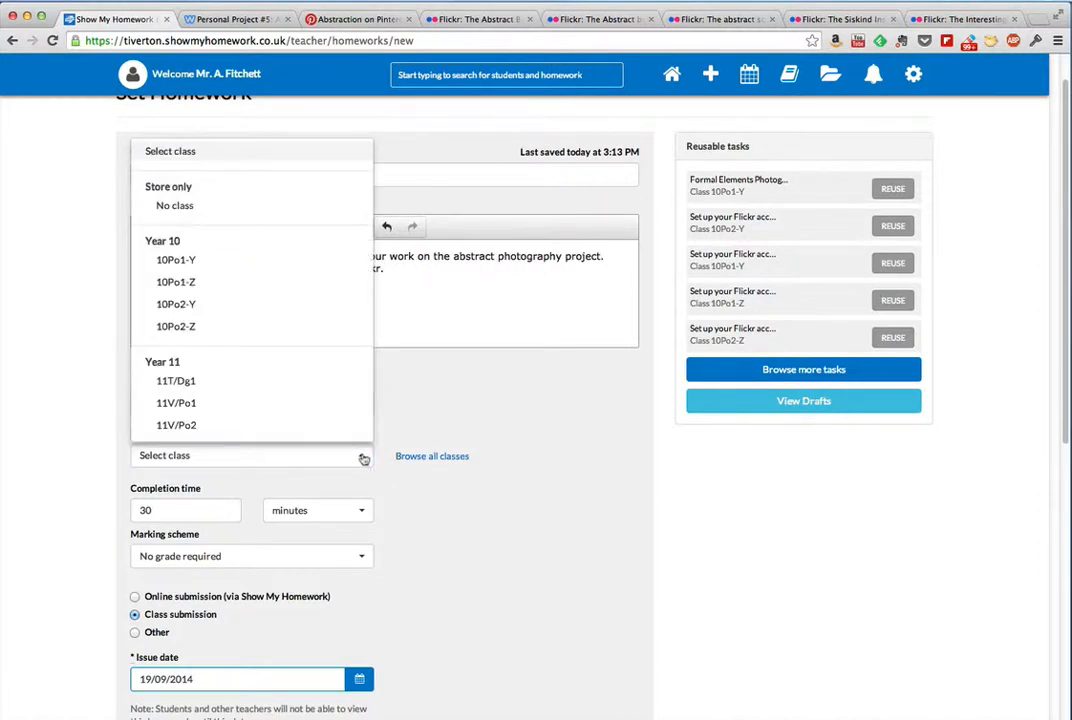
{"action": "left_click", "coordinate": [180, 262]}
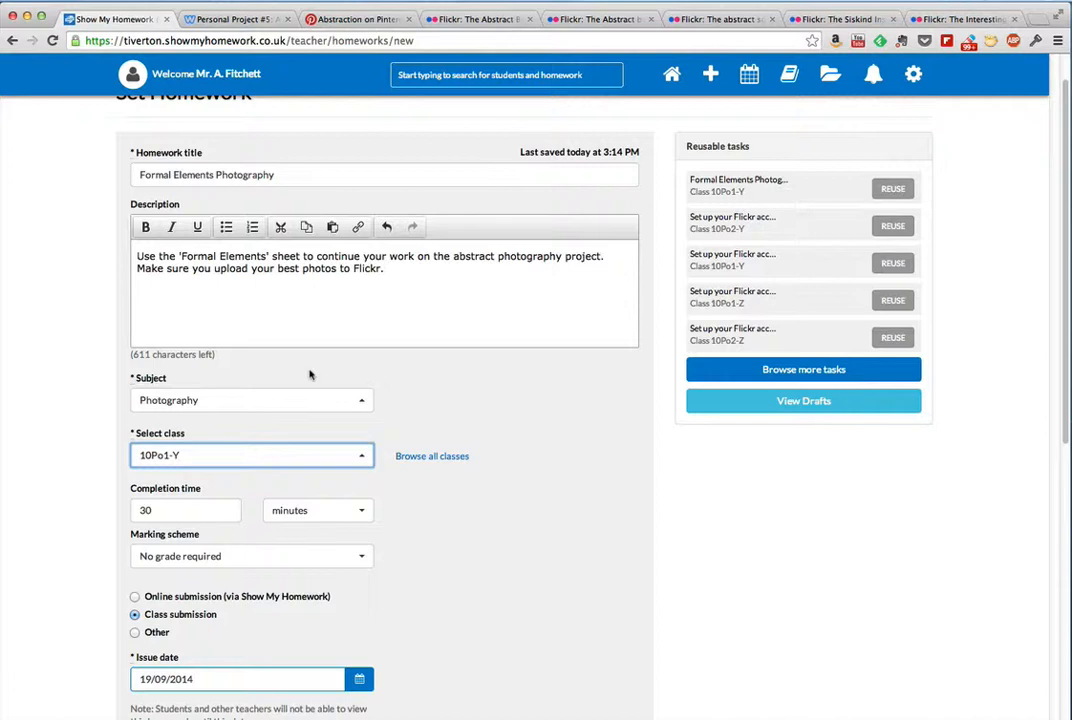
{"action": "left_click", "coordinate": [412, 487]}
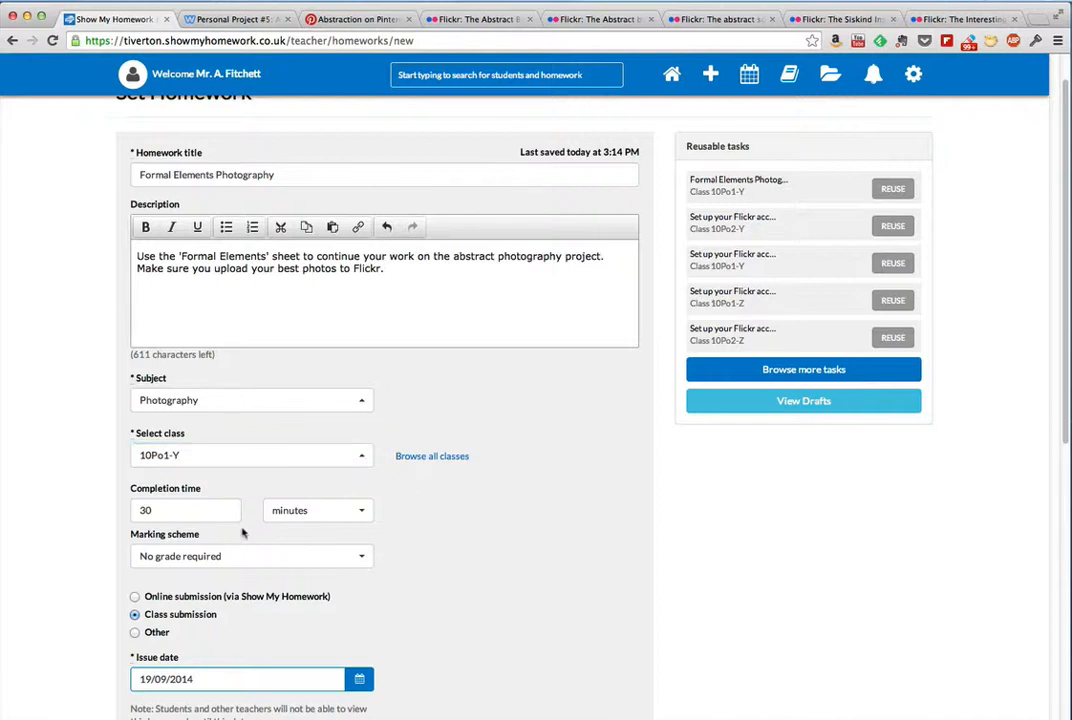
Step: Set the completion time to 120 minutes and choose "No grade required" as the marking scheme
{"action": "left_click_drag", "start_coordinate": [178, 510], "coordinate": [116, 514]}
{"action": "type", "text": "12"}
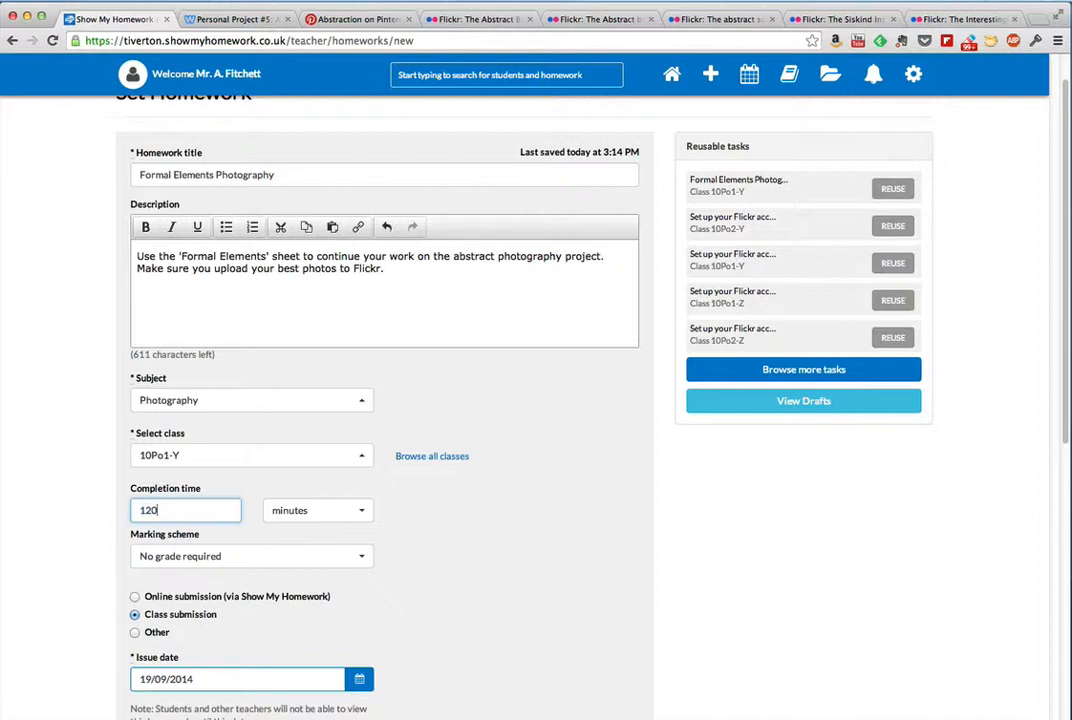
{"action": "left_click", "coordinate": [452, 536]}
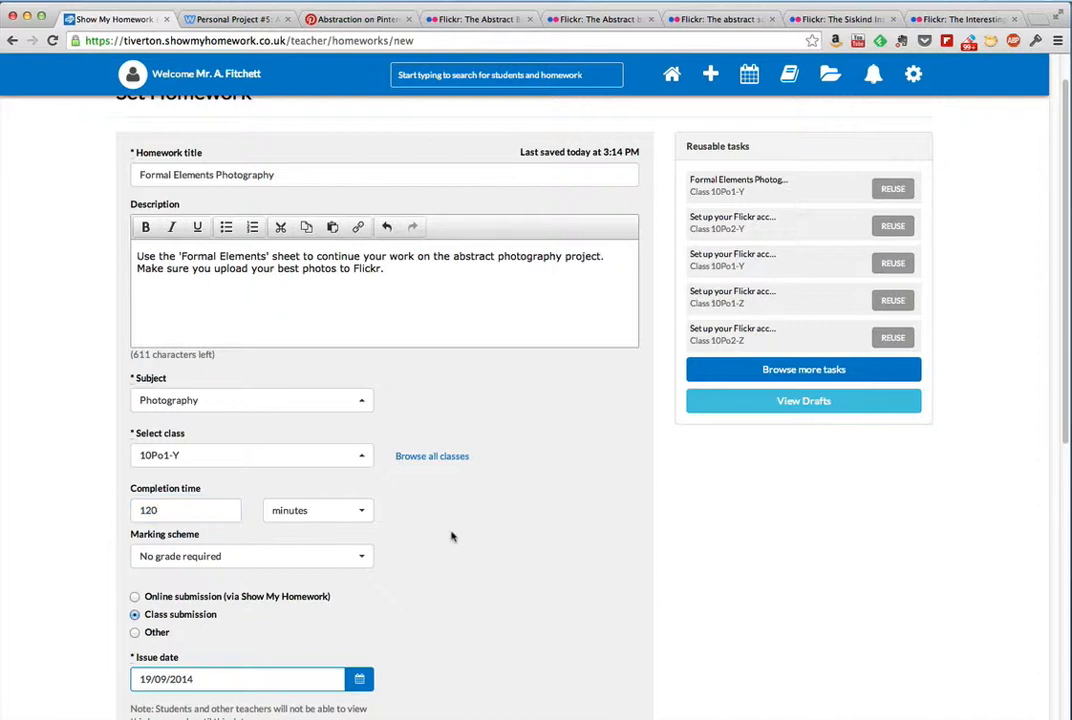
{"action": "left_click", "coordinate": [364, 558]}
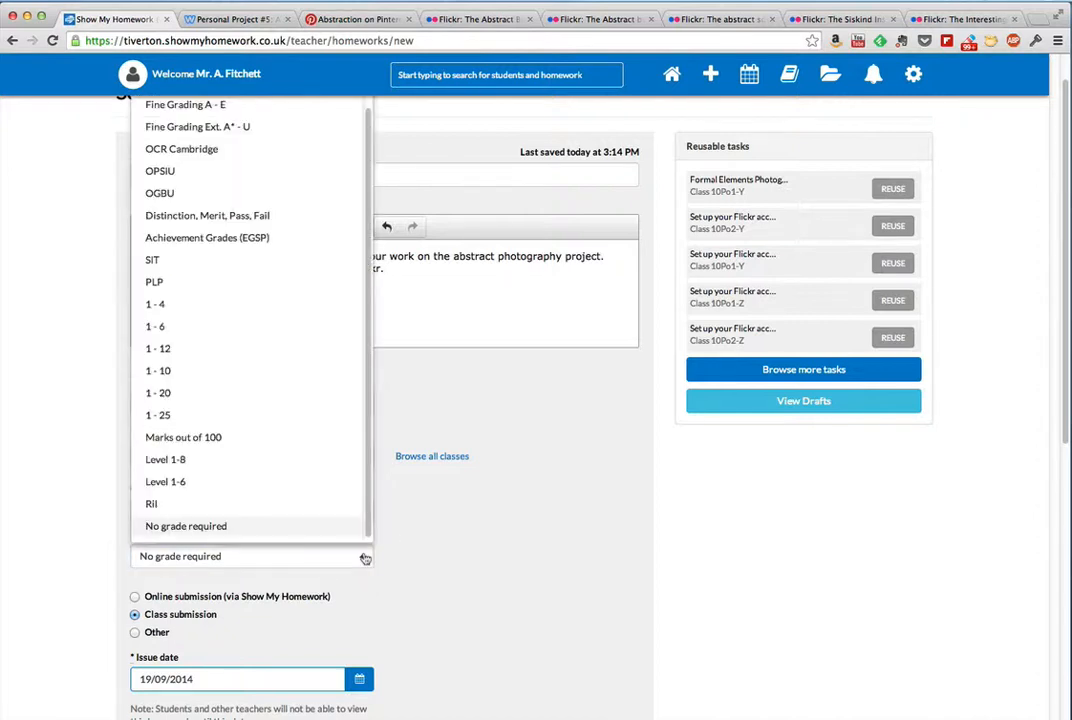
{"action": "left_click", "coordinate": [160, 526]}
Step: Set the homework's issue date to 24/09/2014 and its due date to 08/10/2014
{"action": "scroll", "coordinate": [300, 550], "scroll_direction": "down", "scroll_amount": 2}
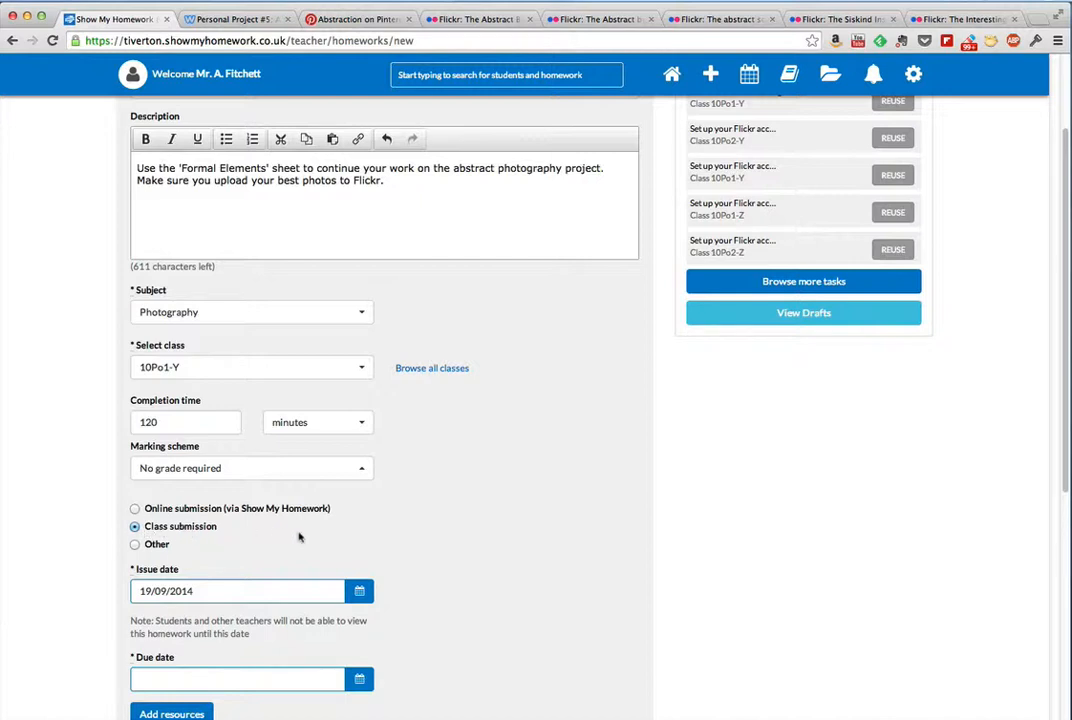
{"action": "scroll", "coordinate": [303, 536], "scroll_direction": "down", "scroll_amount": 1}
{"action": "left_click", "coordinate": [359, 565]}
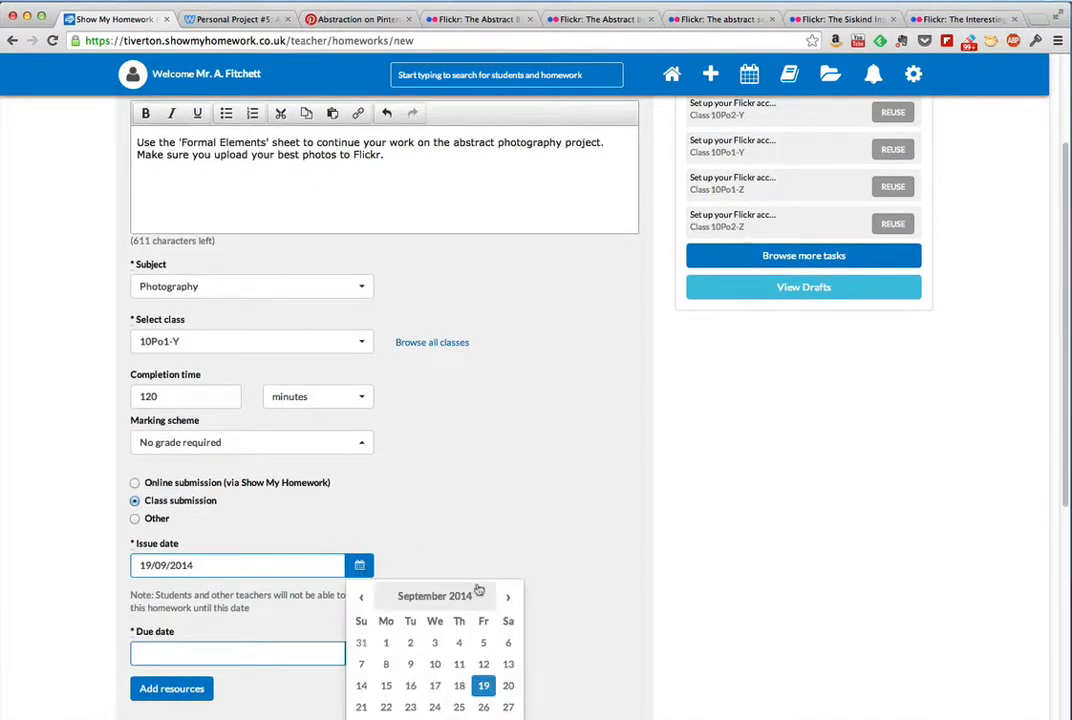
{"action": "scroll", "coordinate": [477, 588], "scroll_direction": "down", "scroll_amount": 4}
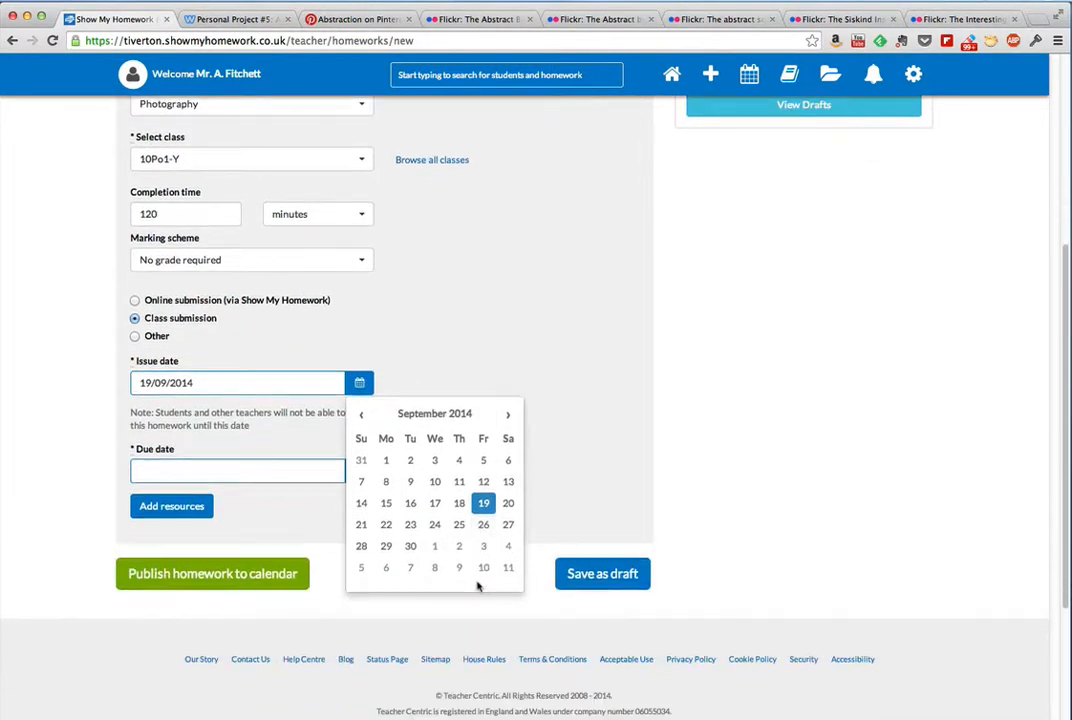
{"action": "left_click", "coordinate": [436, 526]}
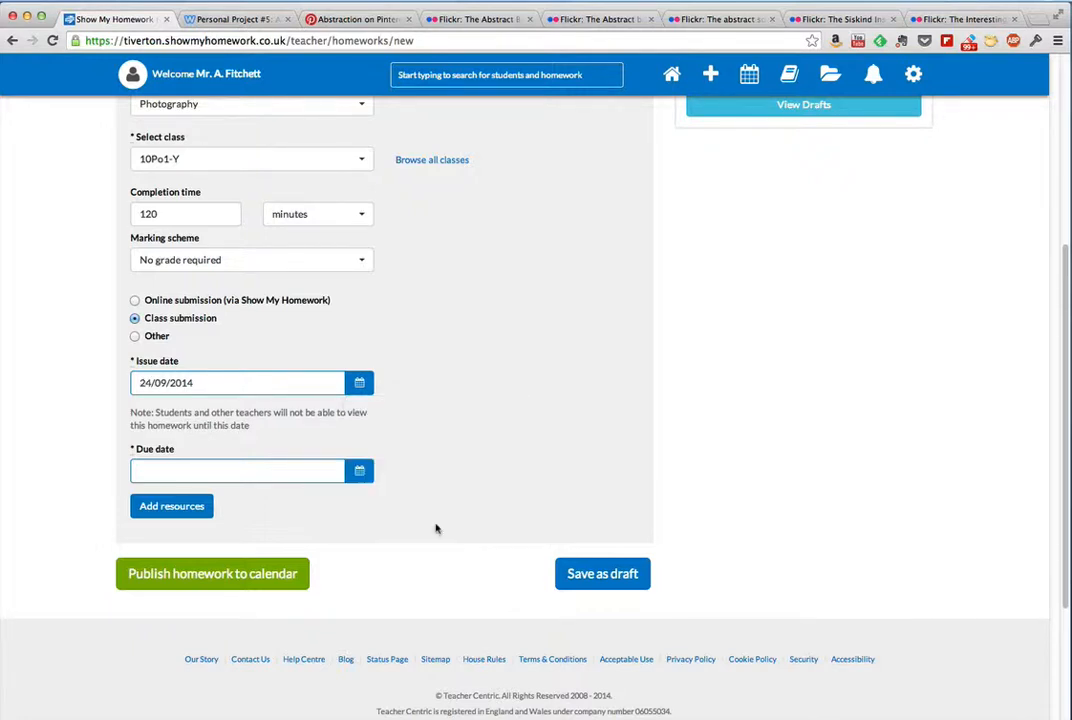
{"action": "left_click", "coordinate": [359, 472]}
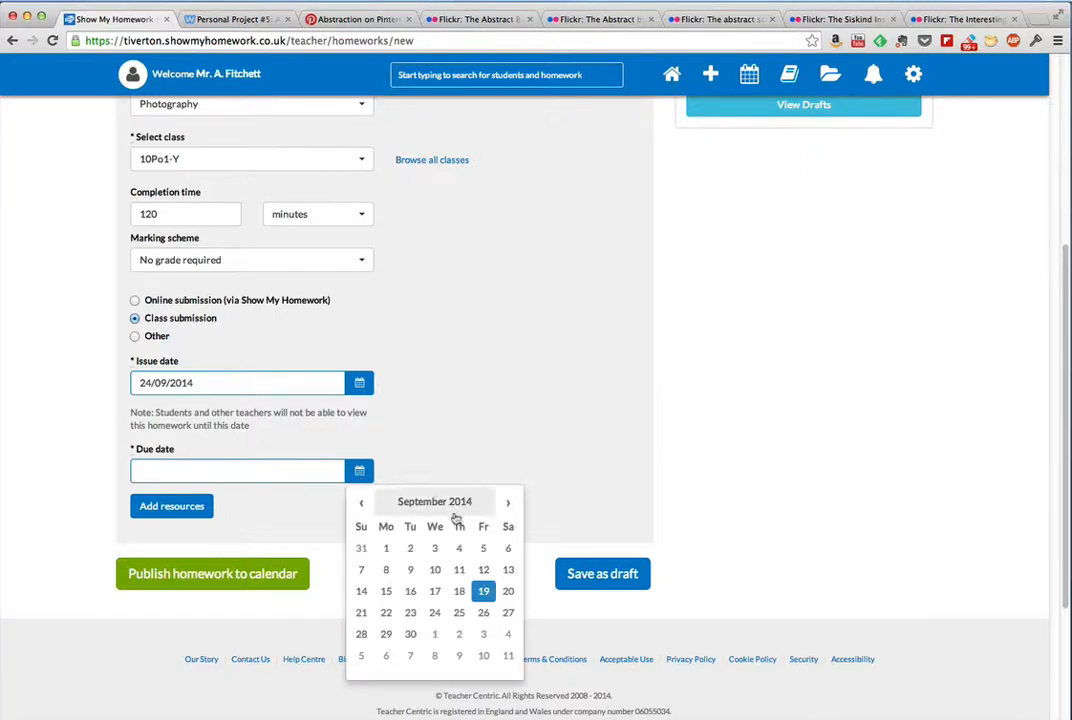
{"action": "left_click", "coordinate": [437, 656]}
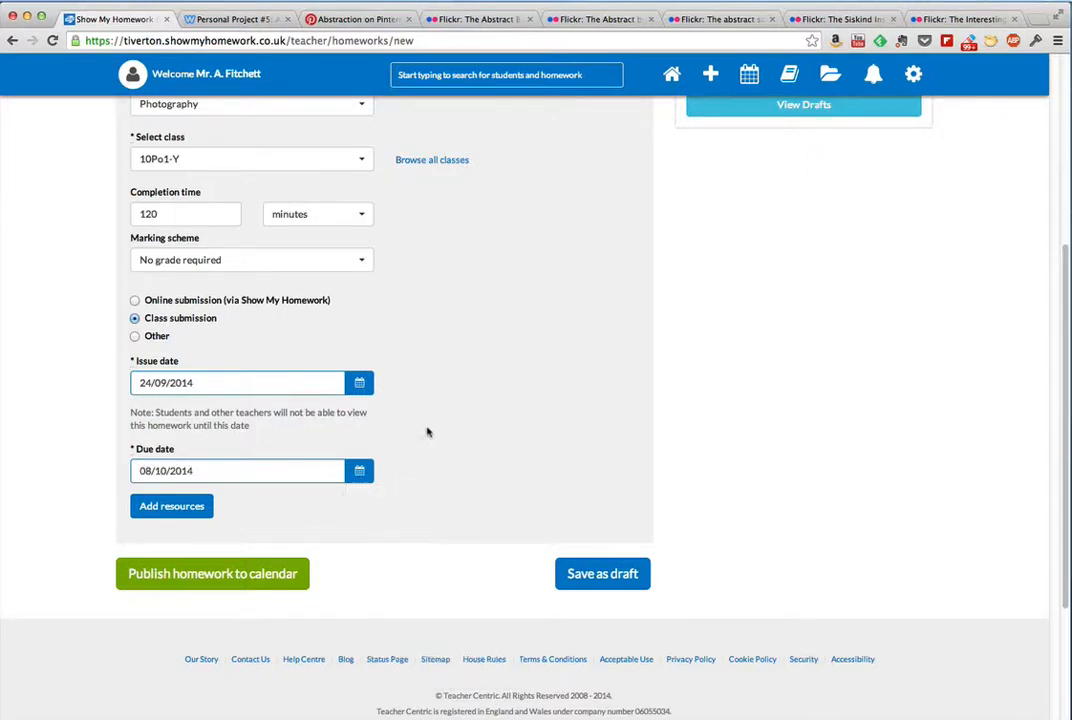
Step: Upload the PDF "formal elements homwork" from the Desktop as a resource attached to the homework
{"action": "left_click", "coordinate": [171, 507]}
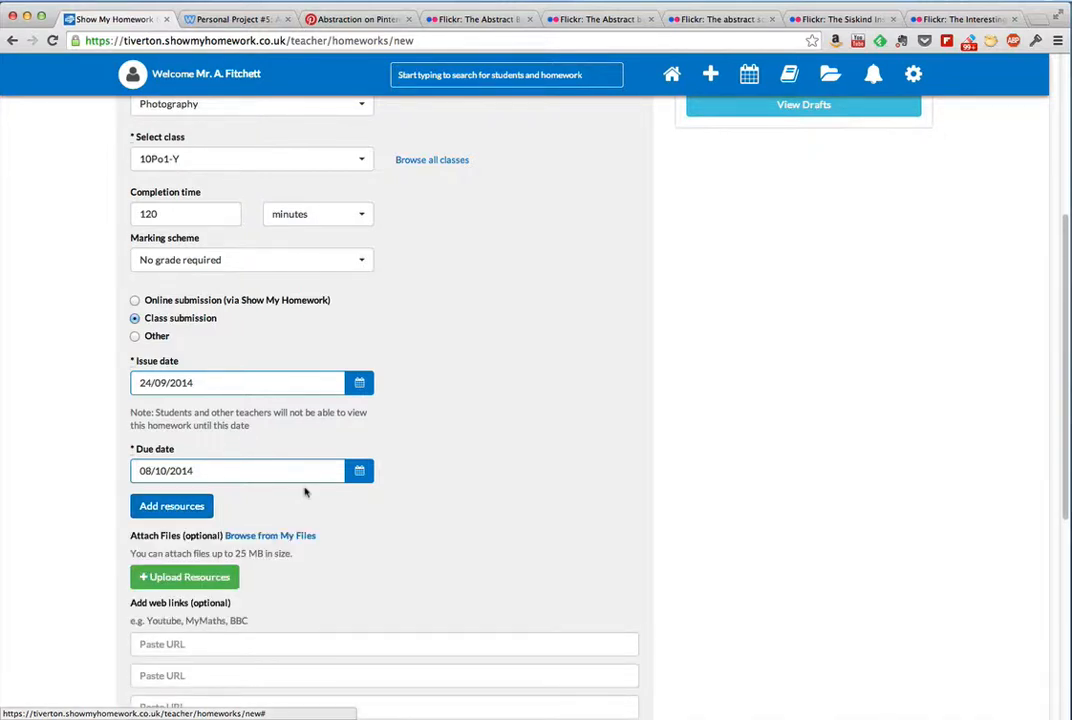
{"action": "scroll", "coordinate": [378, 517], "scroll_direction": "down", "scroll_amount": 2}
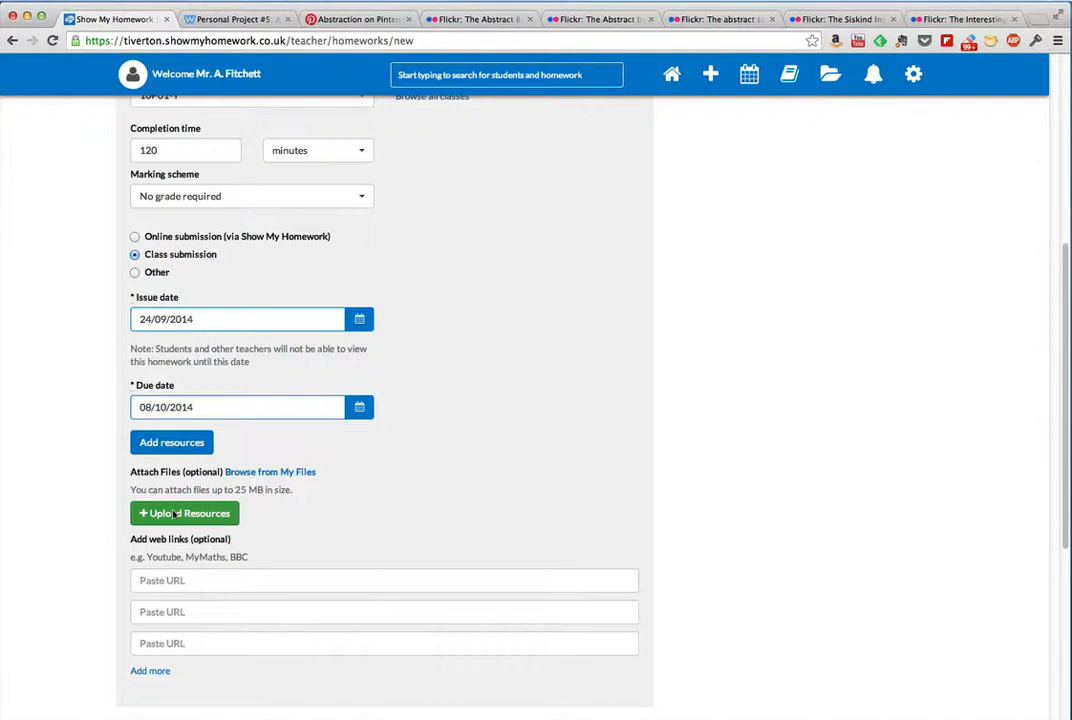
{"action": "left_click", "coordinate": [190, 514]}
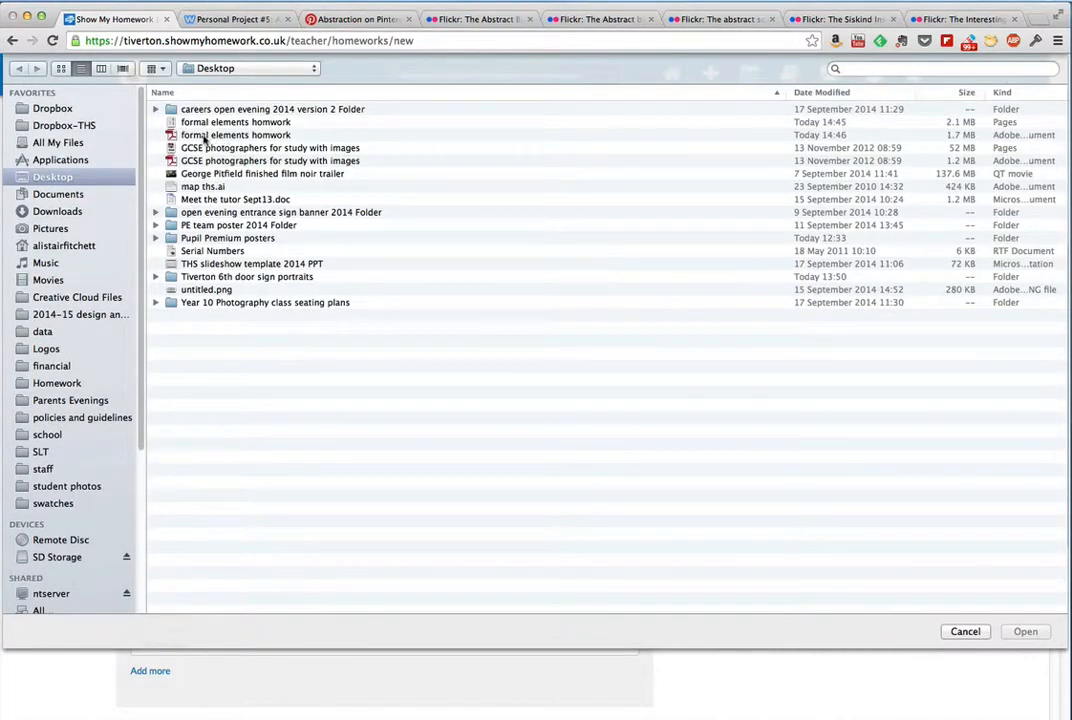
{"action": "left_click", "coordinate": [204, 136]}
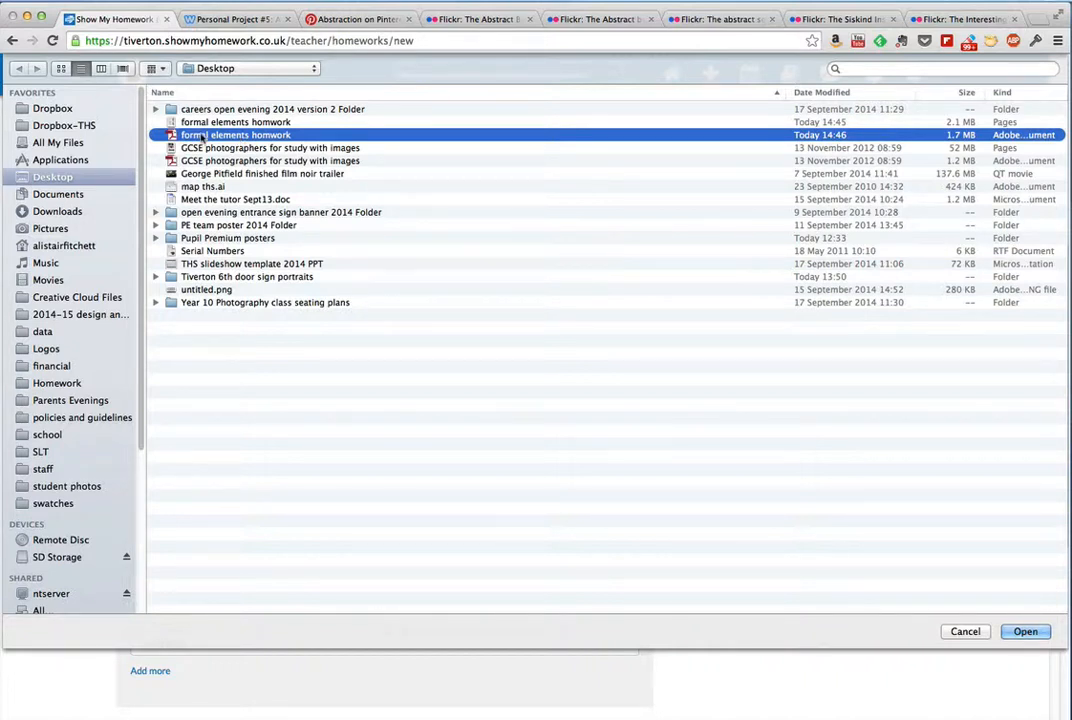
{"action": "left_click", "coordinate": [1022, 632]}
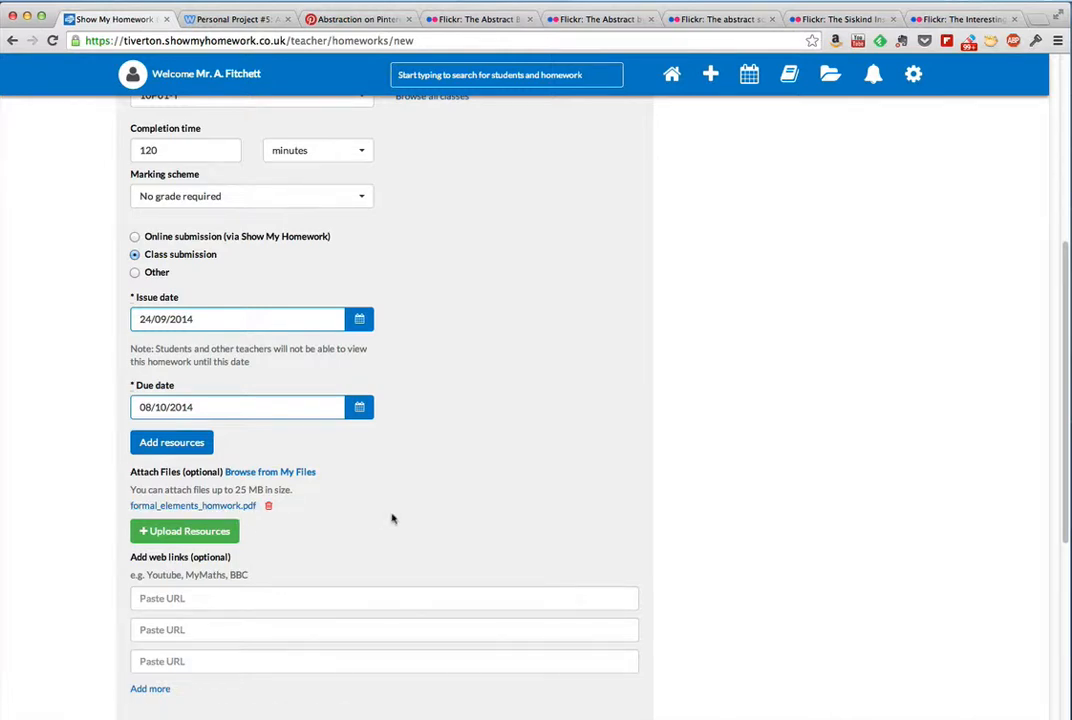
{"action": "scroll", "coordinate": [390, 512], "scroll_direction": "down", "scroll_amount": 1}
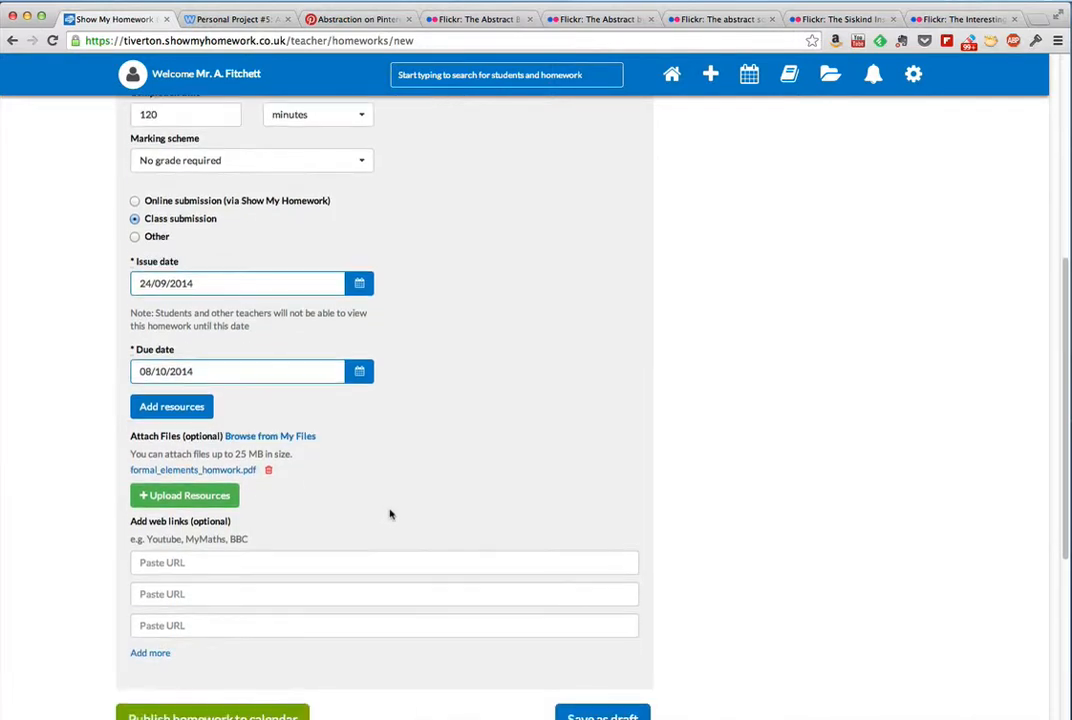
{"action": "left_click", "coordinate": [175, 562]}
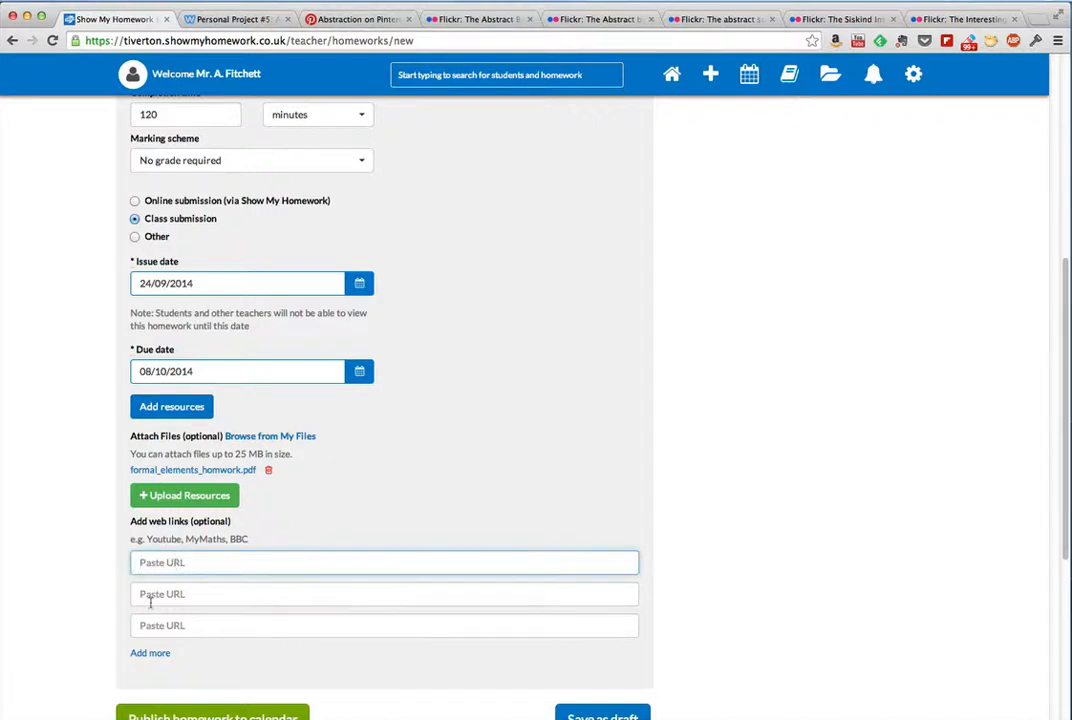
{"action": "left_click", "coordinate": [146, 594]}
{"action": "left_click", "coordinate": [155, 627]}
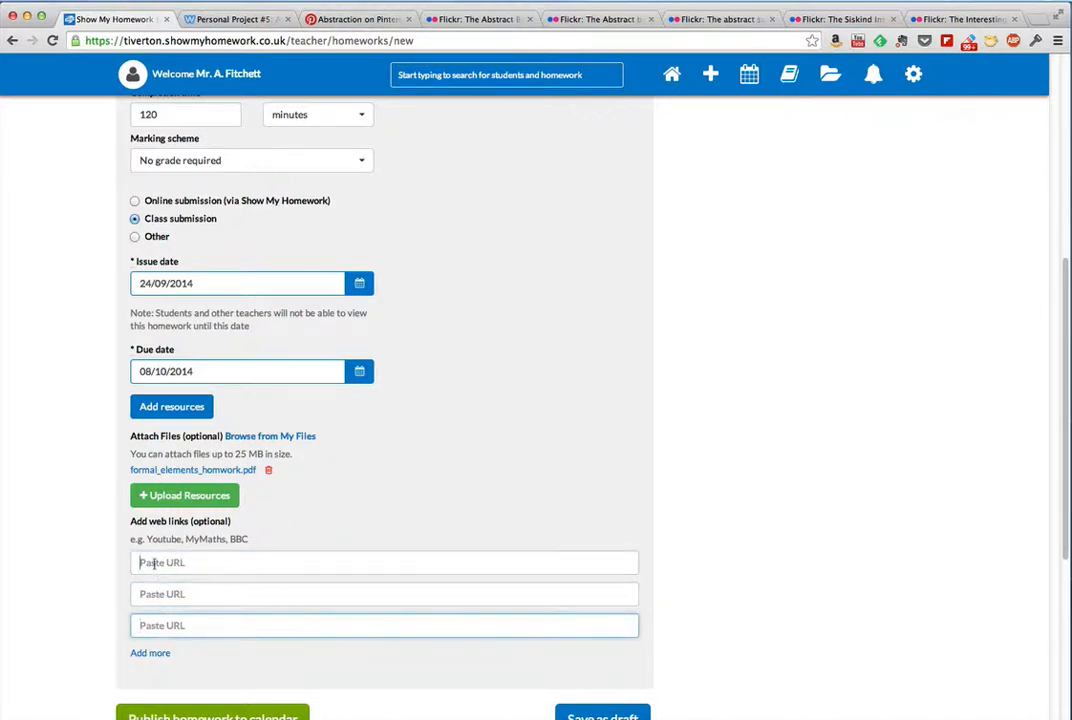
{"action": "left_click", "coordinate": [144, 564]}
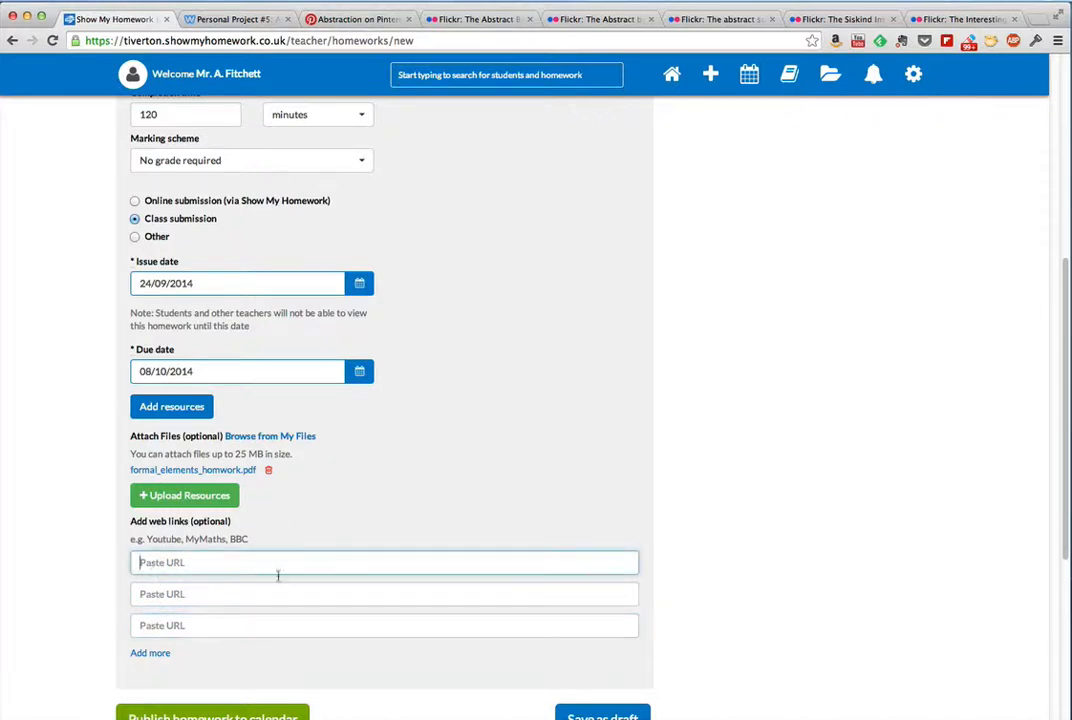
{"action": "left_click", "coordinate": [345, 20]}
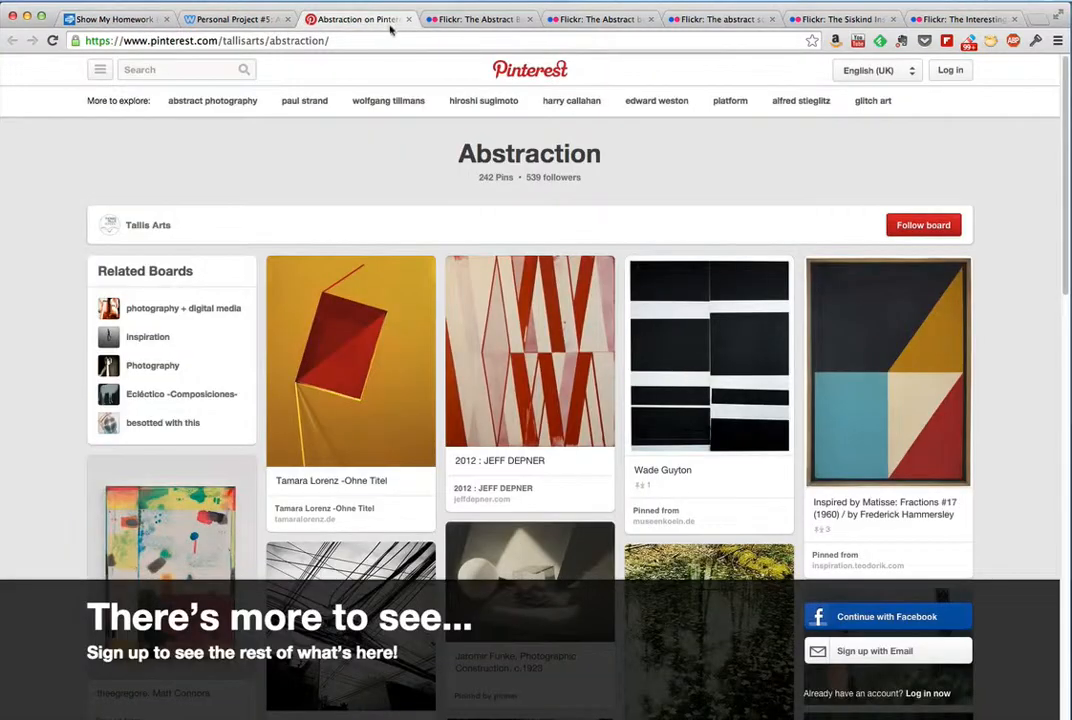
{"action": "left_click", "coordinate": [345, 40]}
{"action": "key", "text": "super+c"}
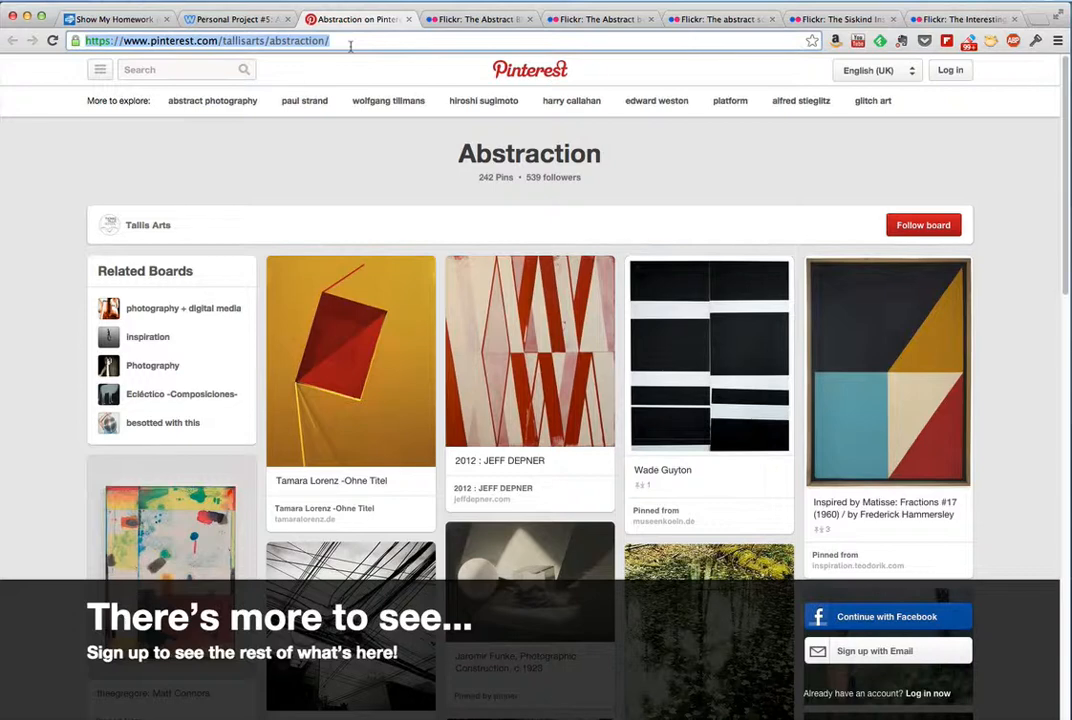
{"action": "left_click", "coordinate": [110, 19]}
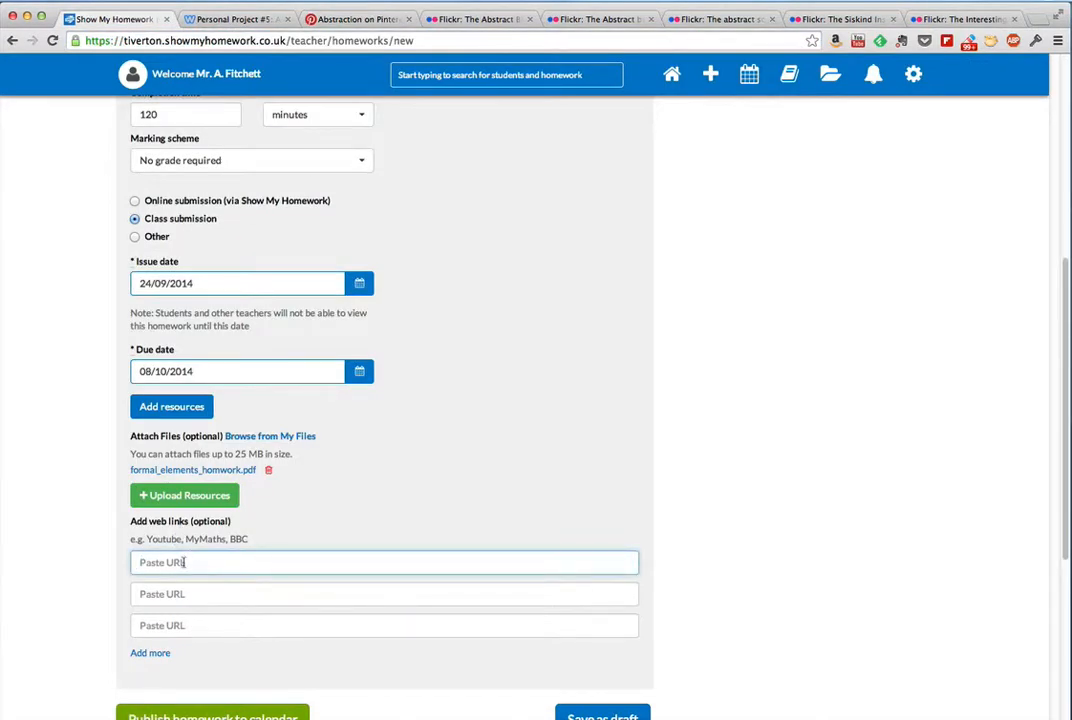
{"action": "key", "text": "super+v"}
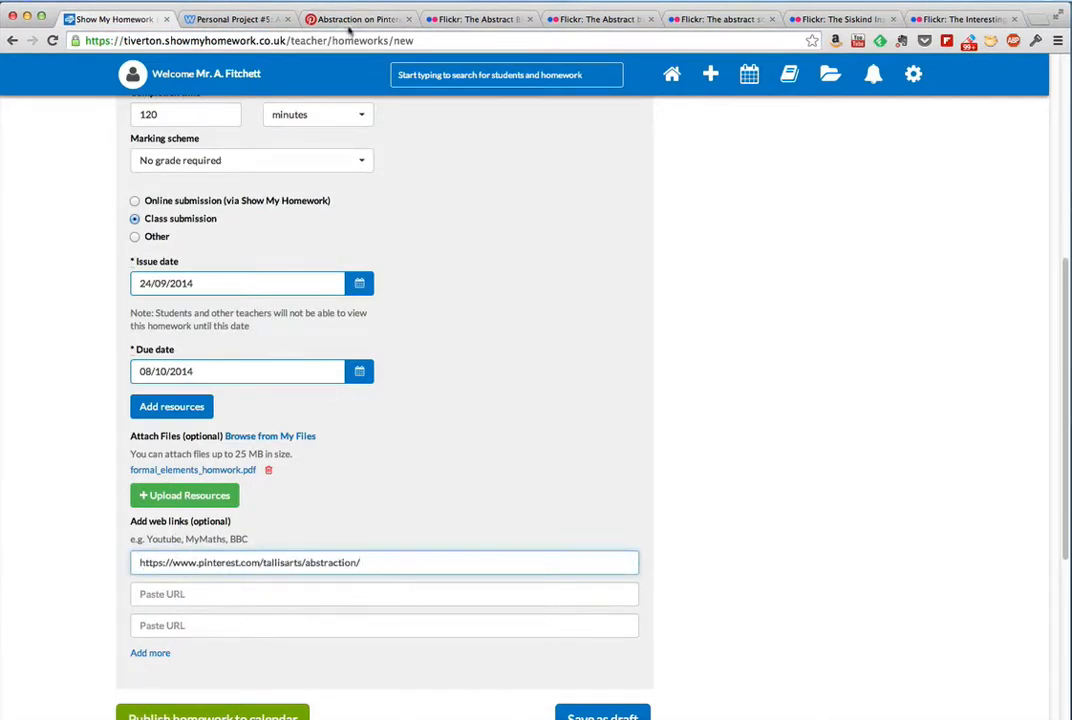
{"action": "left_click", "coordinate": [475, 19]}
{"action": "left_click", "coordinate": [115, 40]}
{"action": "key", "text": "super+c"}
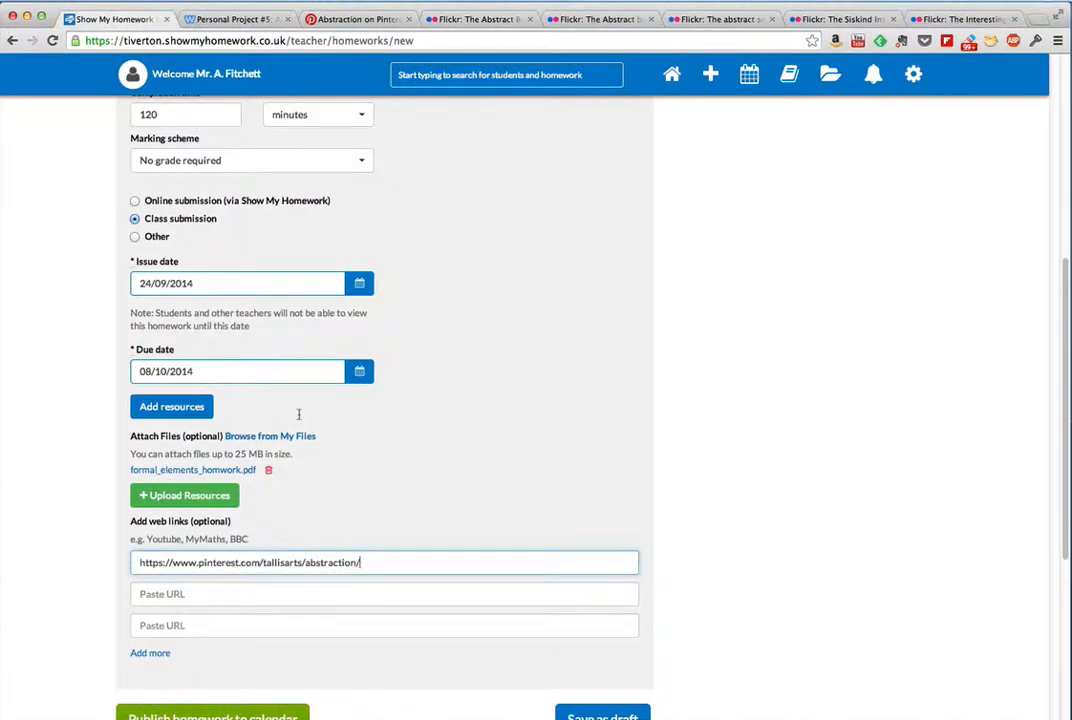
{"action": "left_click", "coordinate": [110, 19]}
{"action": "left_click", "coordinate": [187, 598]}
{"action": "key", "text": "super+v"}
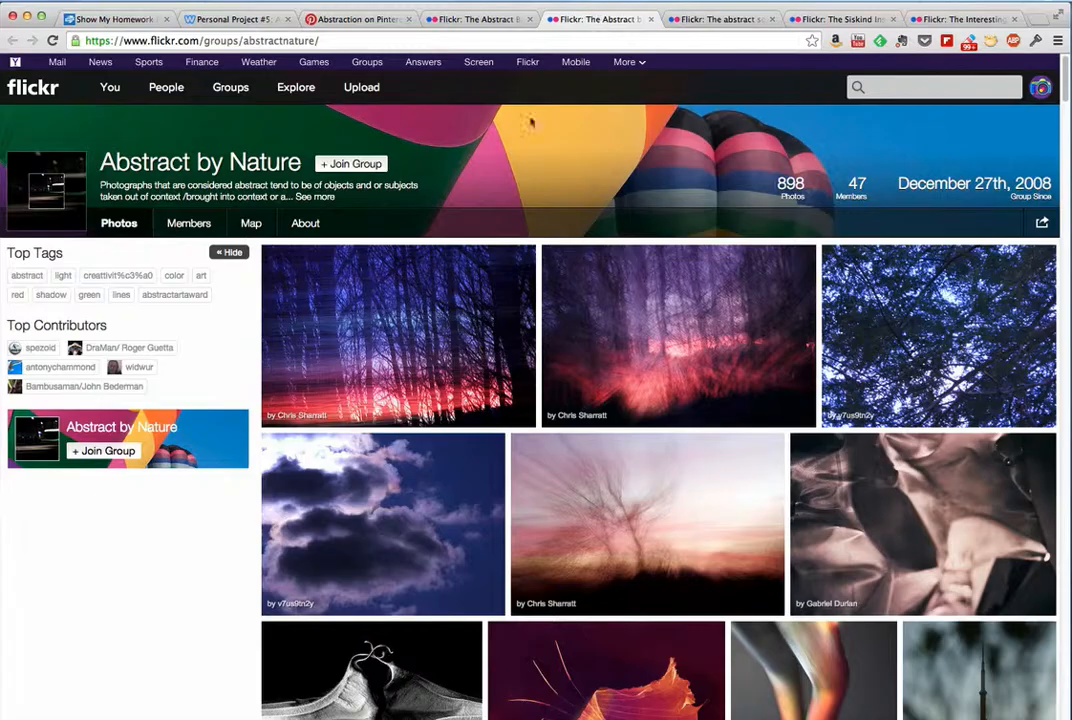
Step: Add the Flickr group addresses abstractnature, abstractsquared, 62283766@N00 and interestingwalls as web links, creating extra link fields as needed
{"action": "left_click", "coordinate": [585, 19]}
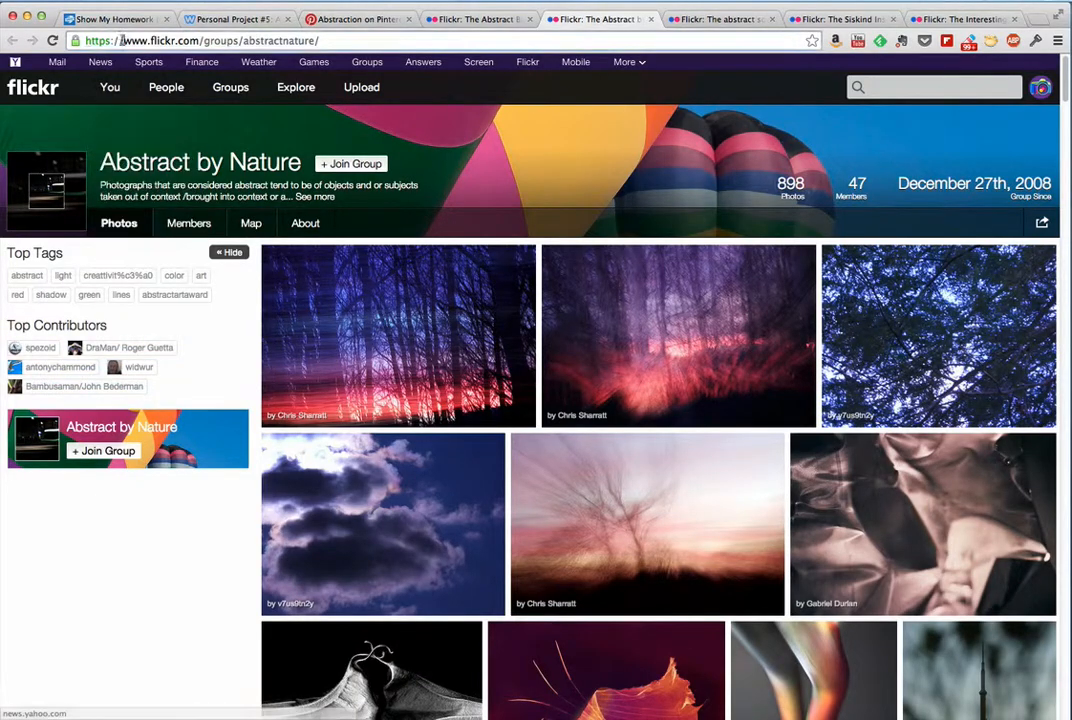
{"action": "left_click", "coordinate": [75, 18]}
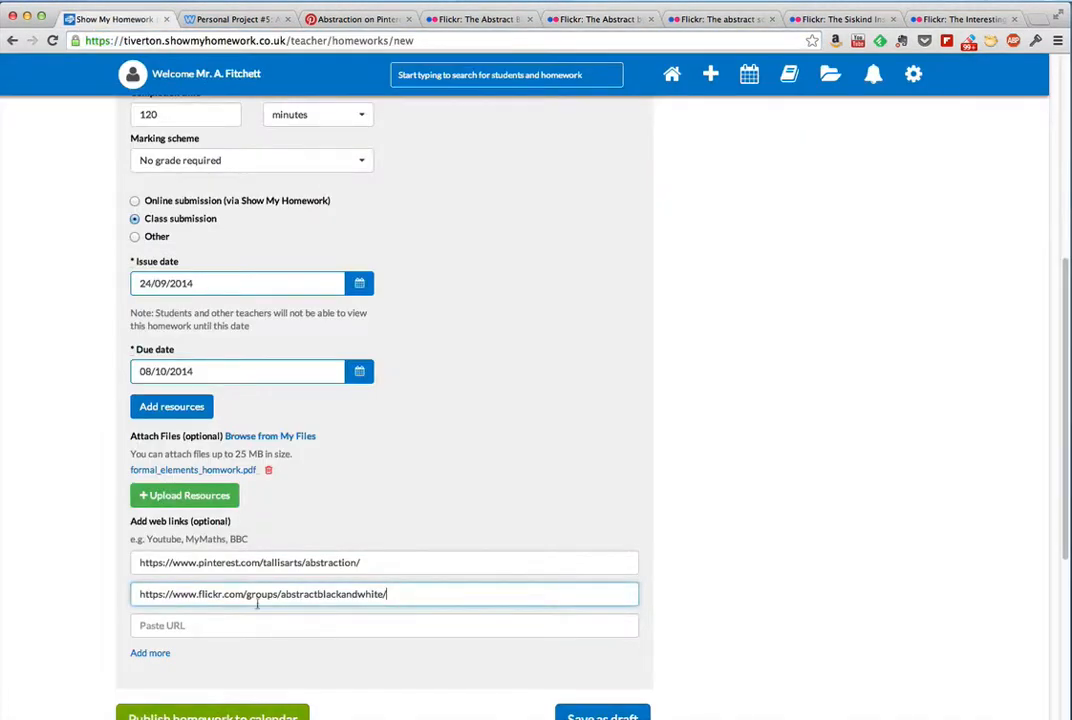
{"action": "left_click", "coordinate": [182, 625]}
{"action": "type", "text": "https://www.flickr.com/groups/abstractnature/"}
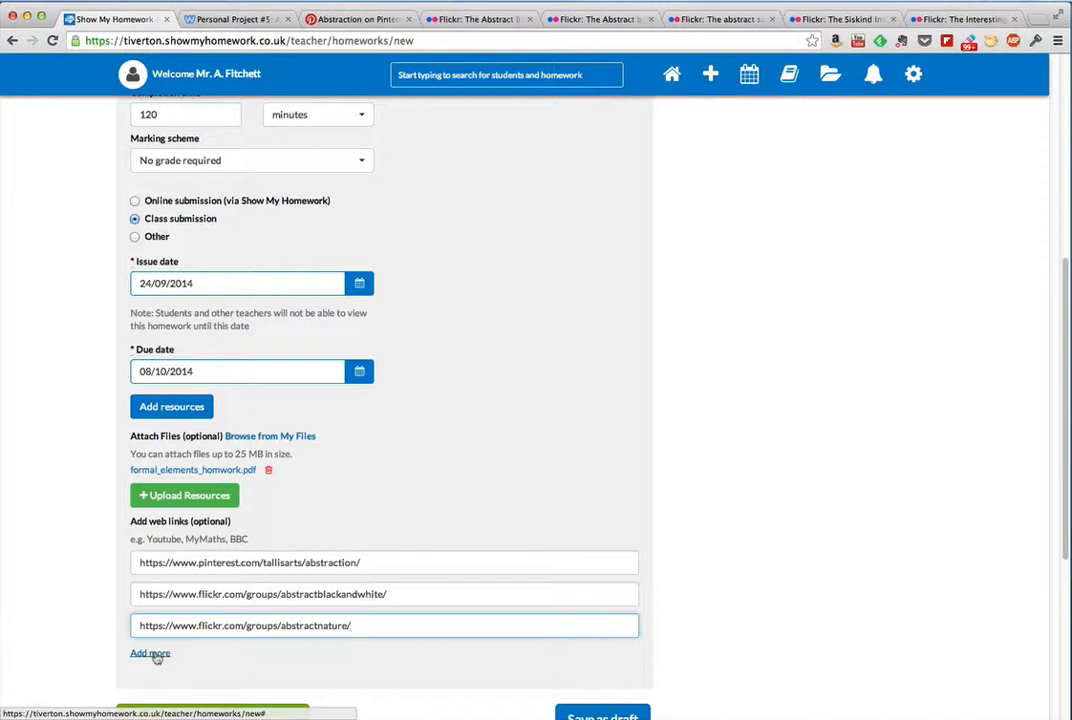
{"action": "left_click", "coordinate": [155, 655]}
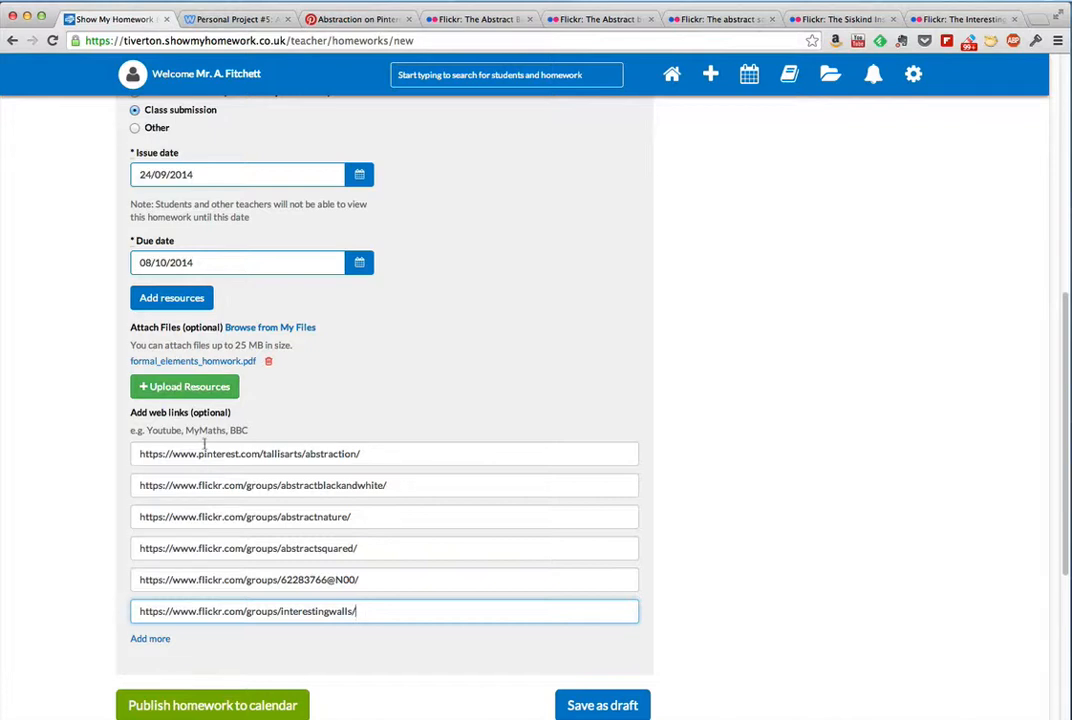
Step: Review the dates, attachment and web links on the homework form and save the homework
{"action": "scroll", "coordinate": [467, 636], "scroll_direction": "down", "scroll_amount": 3}
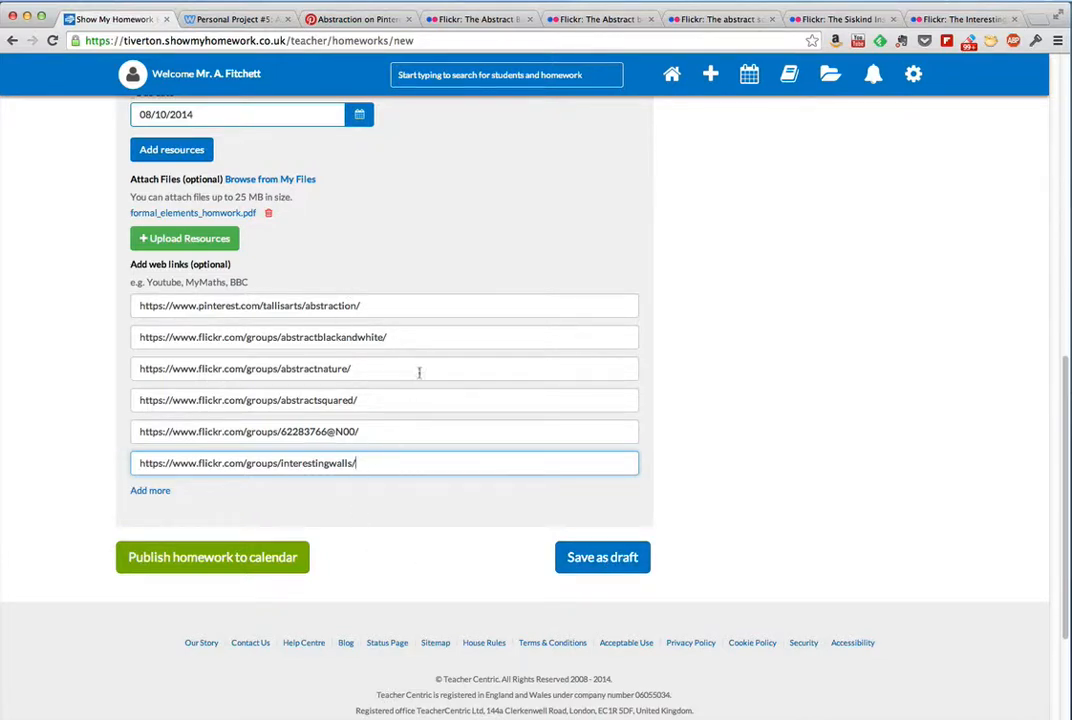
{"action": "scroll", "coordinate": [415, 300], "scroll_direction": "up", "scroll_amount": 3}
{"action": "scroll", "coordinate": [412, 285], "scroll_direction": "down", "scroll_amount": 2}
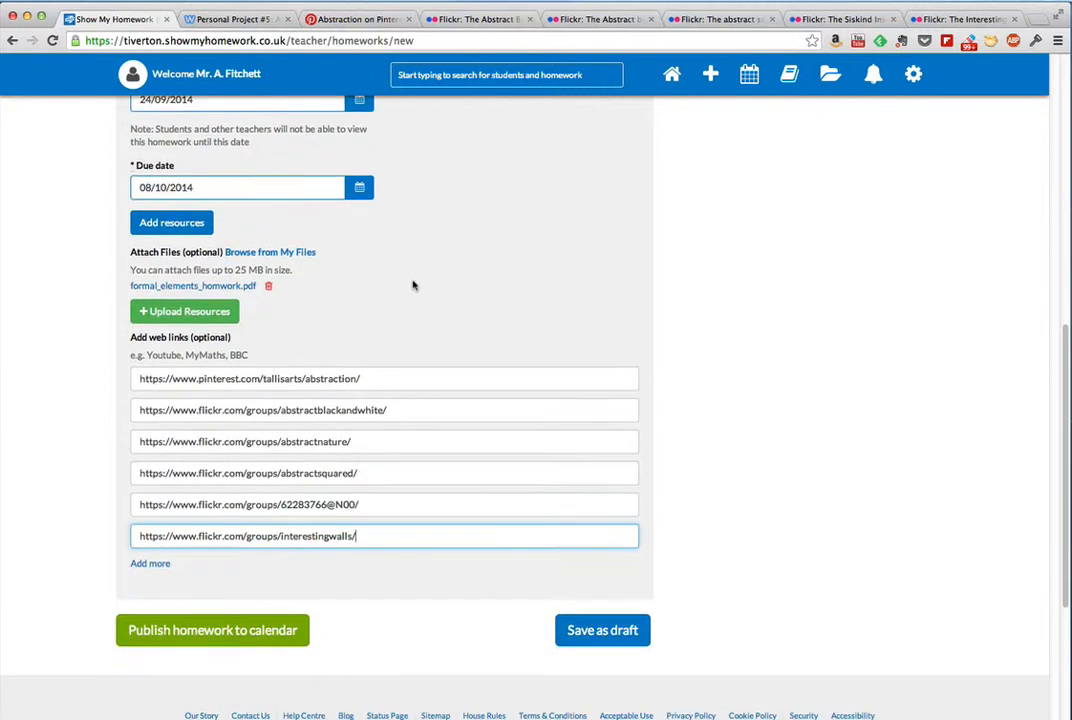
{"action": "left_click", "coordinate": [600, 632]}
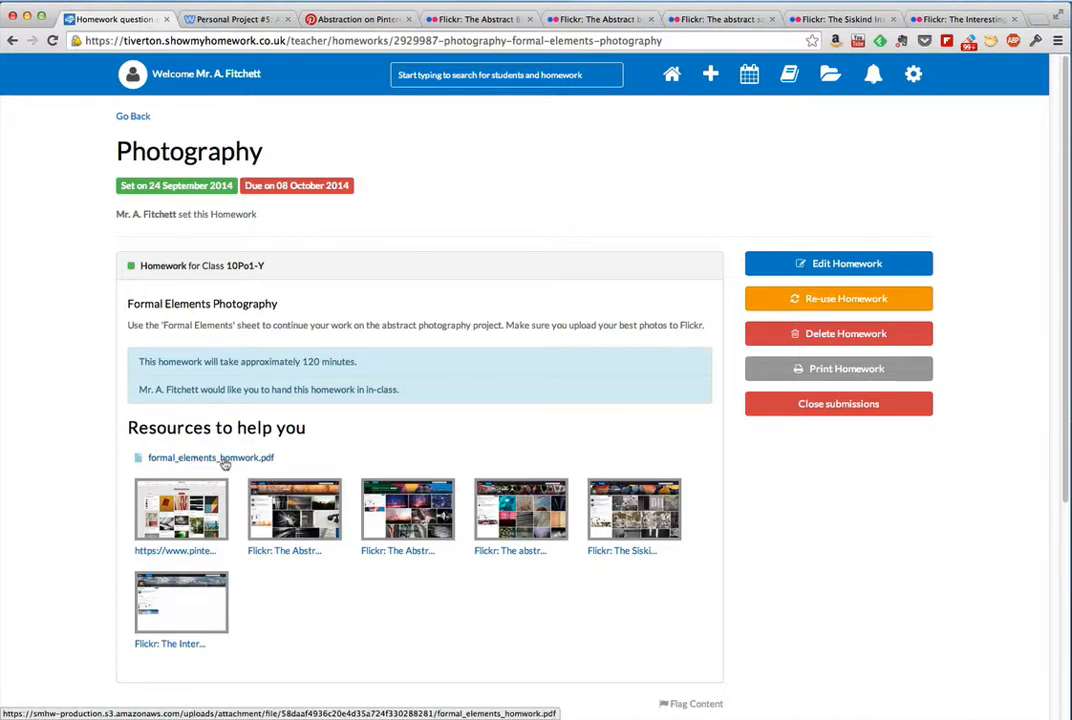
Step: Open the attached formal_elements_homwork.pdf from the homework's resources, read through the task sheet and close it
{"action": "left_click", "coordinate": [185, 460]}
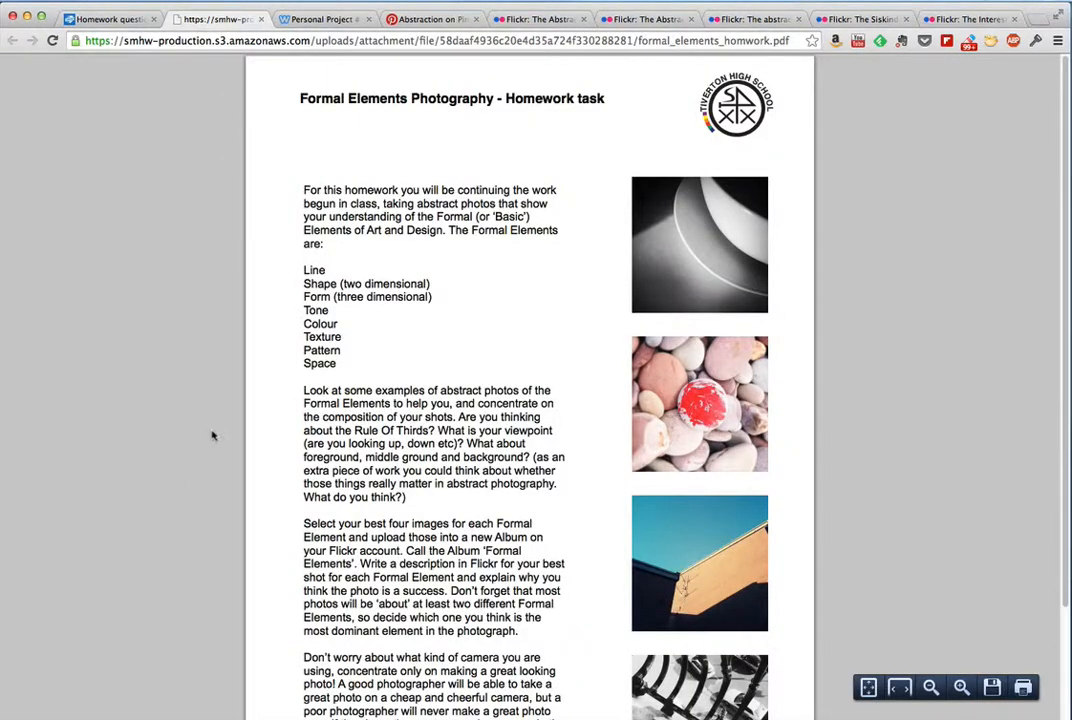
{"action": "scroll", "coordinate": [527, 283], "scroll_direction": "down", "scroll_amount": 2}
{"action": "scroll", "coordinate": [527, 283], "scroll_direction": "down", "scroll_amount": 2}
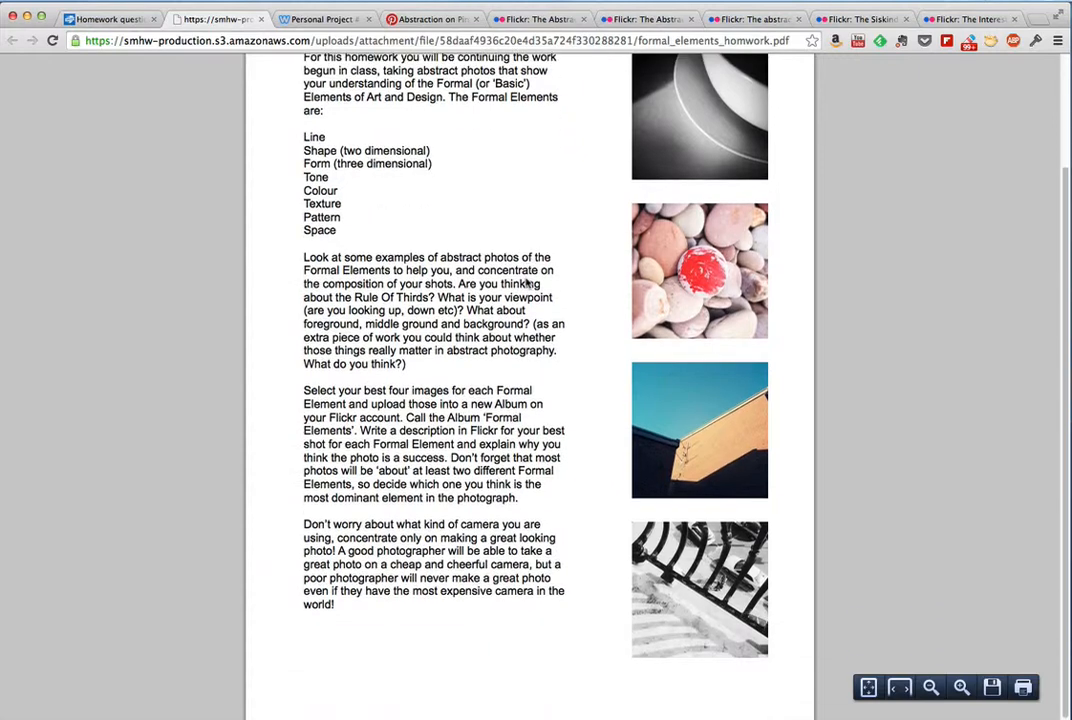
{"action": "scroll", "coordinate": [527, 283], "scroll_direction": "up", "scroll_amount": 3}
{"action": "scroll", "coordinate": [527, 283], "scroll_direction": "down", "scroll_amount": 1}
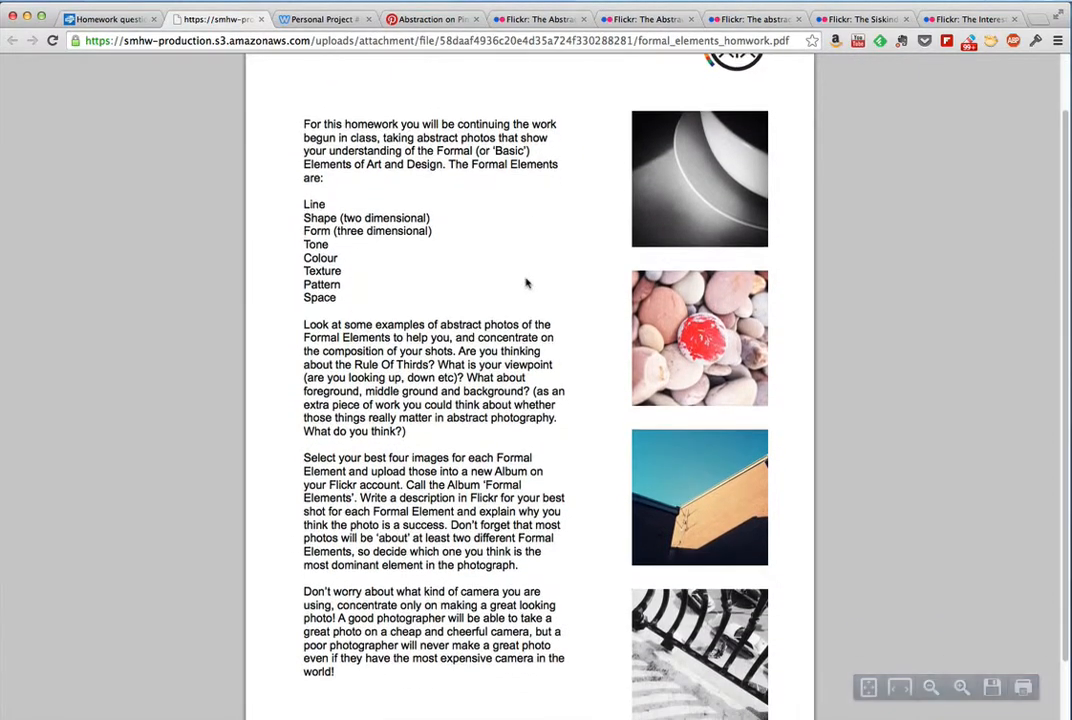
{"action": "scroll", "coordinate": [527, 283], "scroll_direction": "up", "scroll_amount": 2}
{"action": "scroll", "coordinate": [527, 283], "scroll_direction": "down", "scroll_amount": 2}
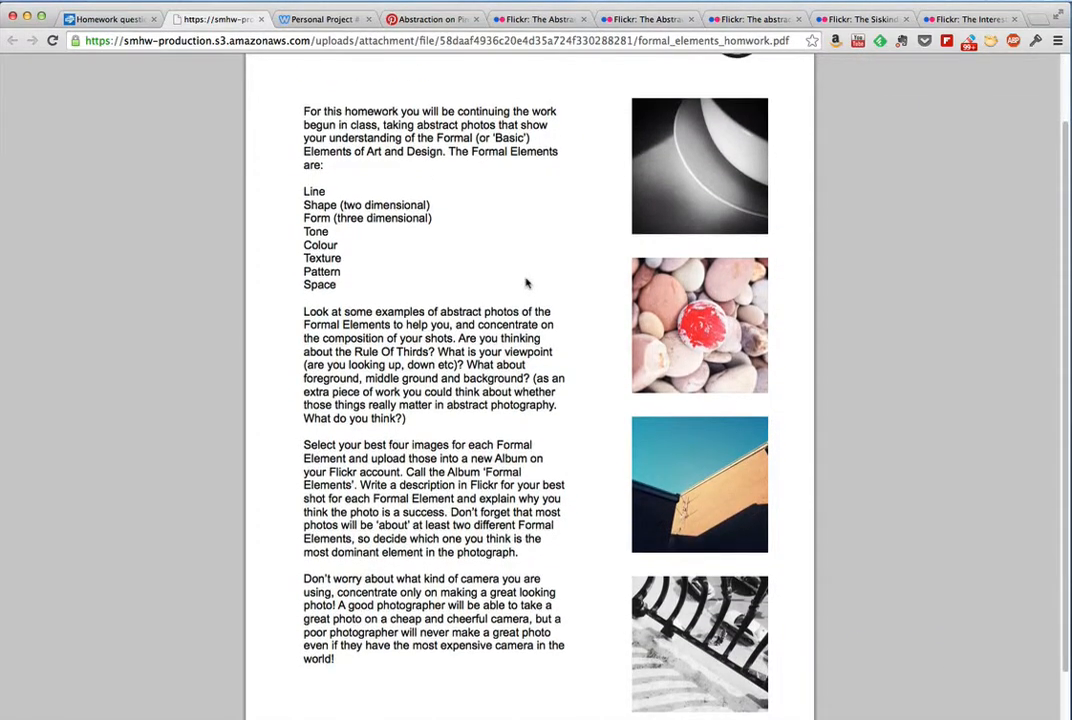
{"action": "scroll", "coordinate": [527, 283], "scroll_direction": "up", "scroll_amount": 2}
{"action": "scroll", "coordinate": [527, 283], "scroll_direction": "down", "scroll_amount": 3}
{"action": "scroll", "coordinate": [527, 283], "scroll_direction": "up", "scroll_amount": 4}
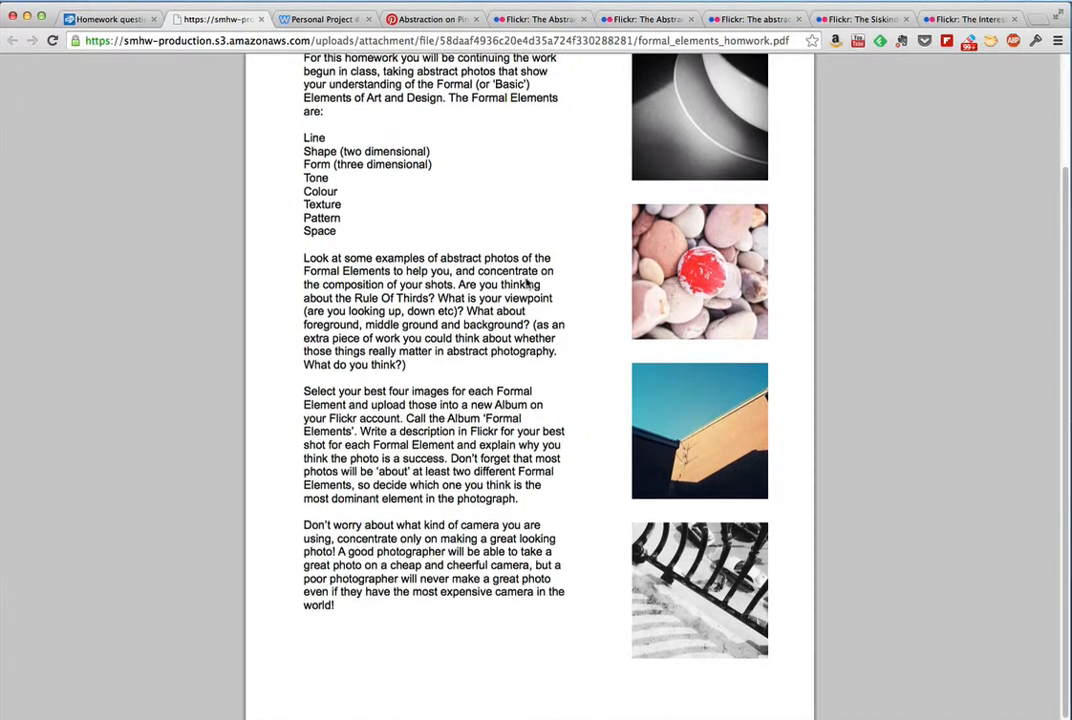
{"action": "scroll", "coordinate": [527, 283], "scroll_direction": "down", "scroll_amount": 3}
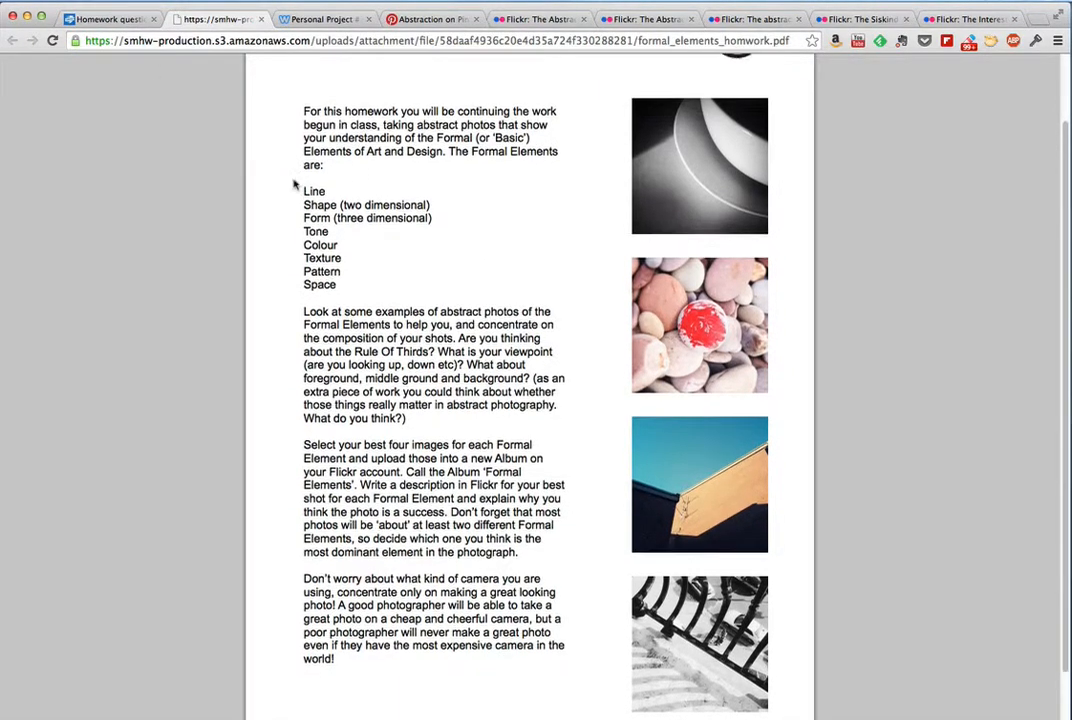
{"action": "scroll", "coordinate": [292, 188], "scroll_direction": "up", "scroll_amount": 3}
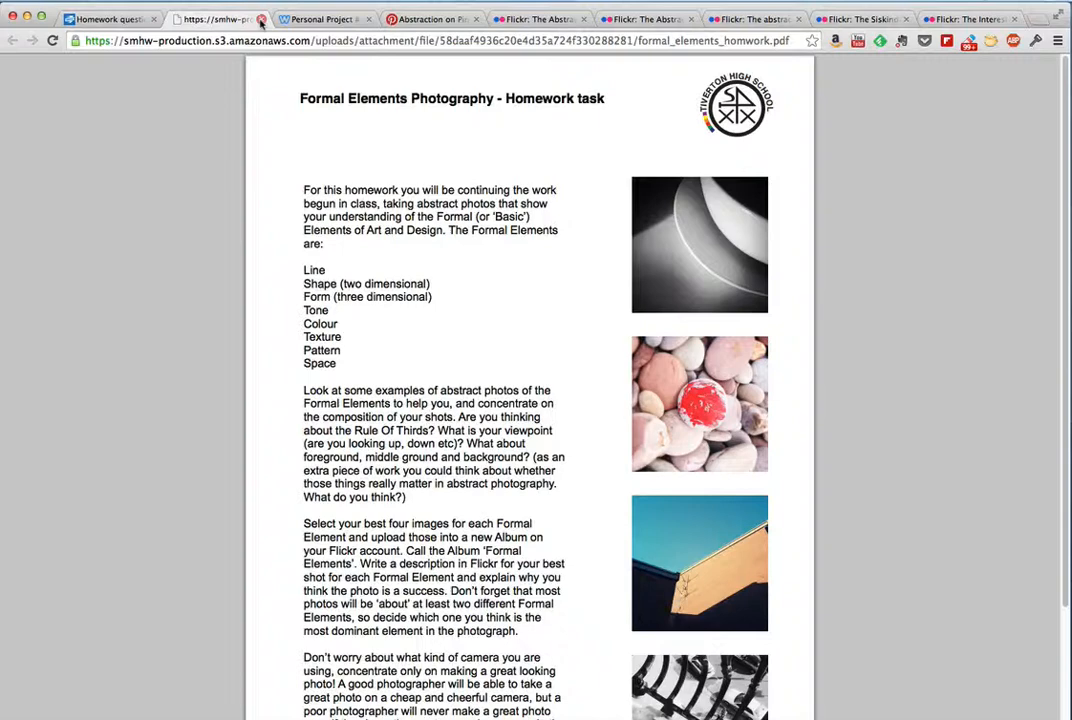
{"action": "left_click", "coordinate": [261, 20]}
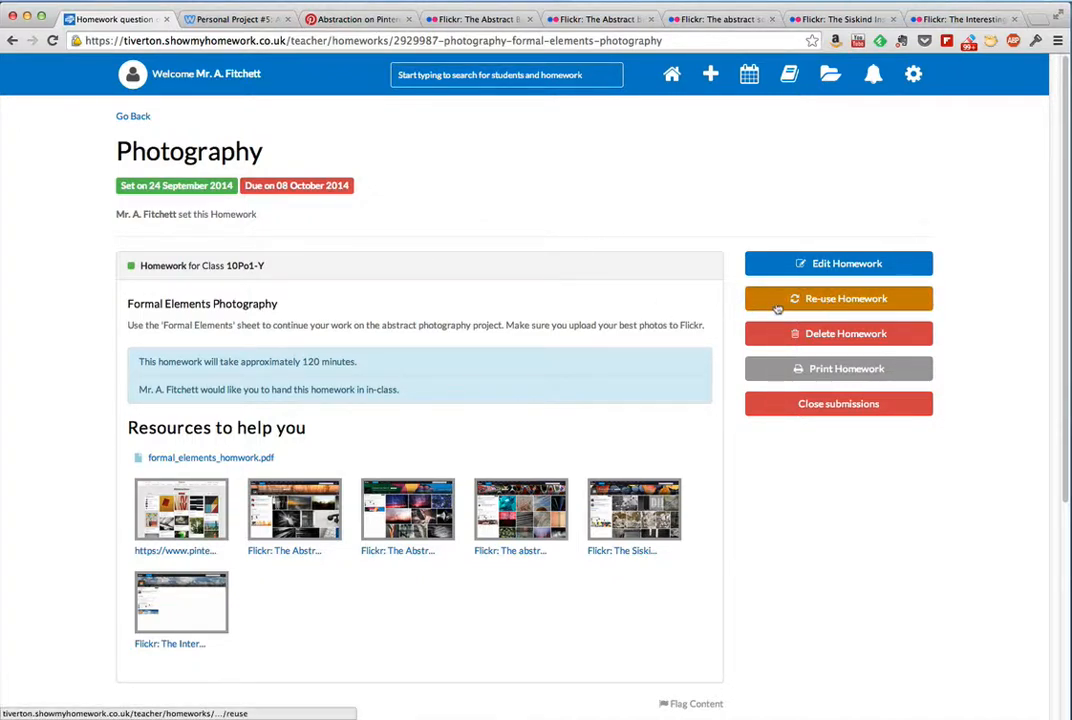
Step: Re-use the Formal Elements Photography homework and assign the copy to Year 10 class 10Po1-Z
{"action": "left_click", "coordinate": [818, 300]}
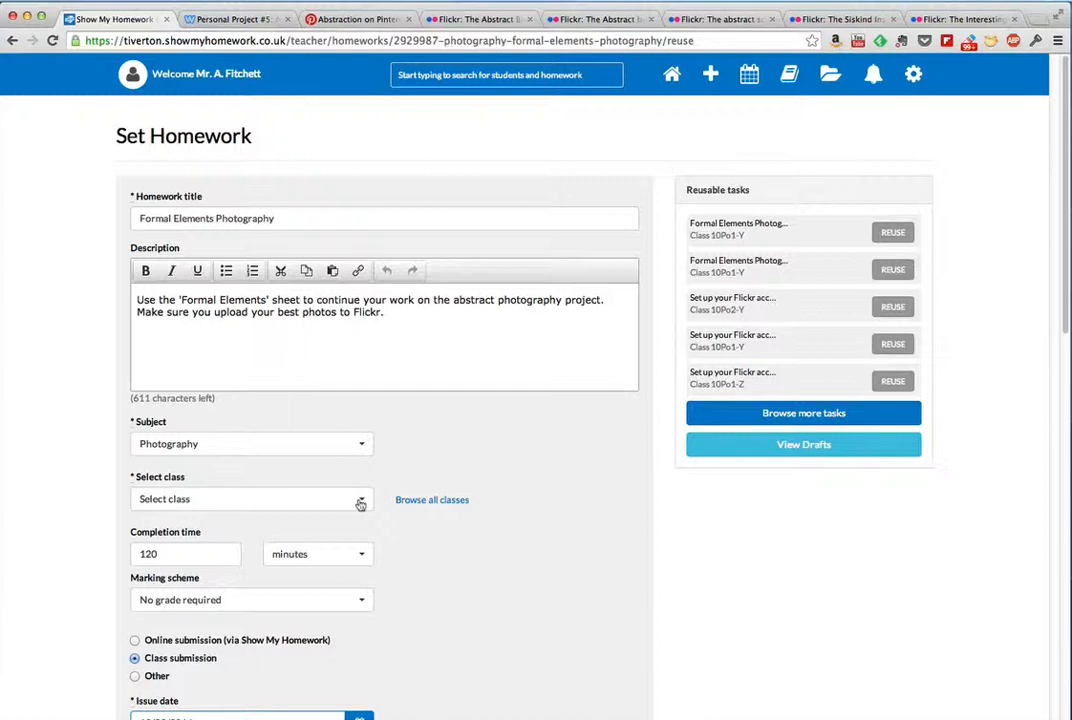
{"action": "left_click", "coordinate": [360, 502]}
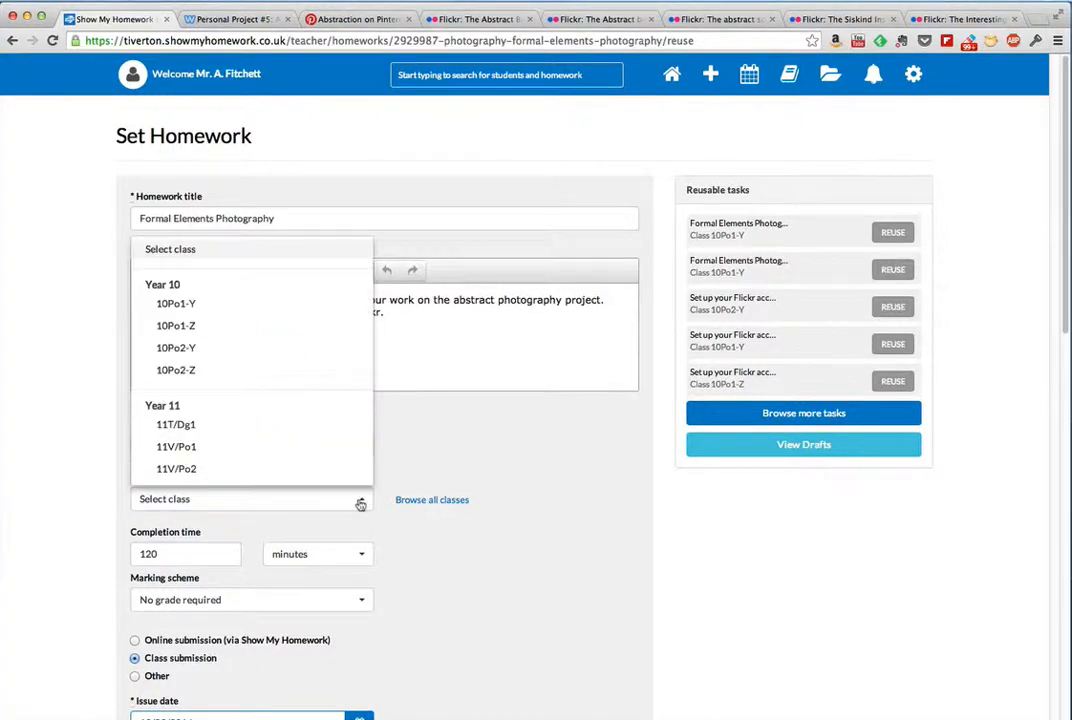
{"action": "left_click", "coordinate": [261, 326]}
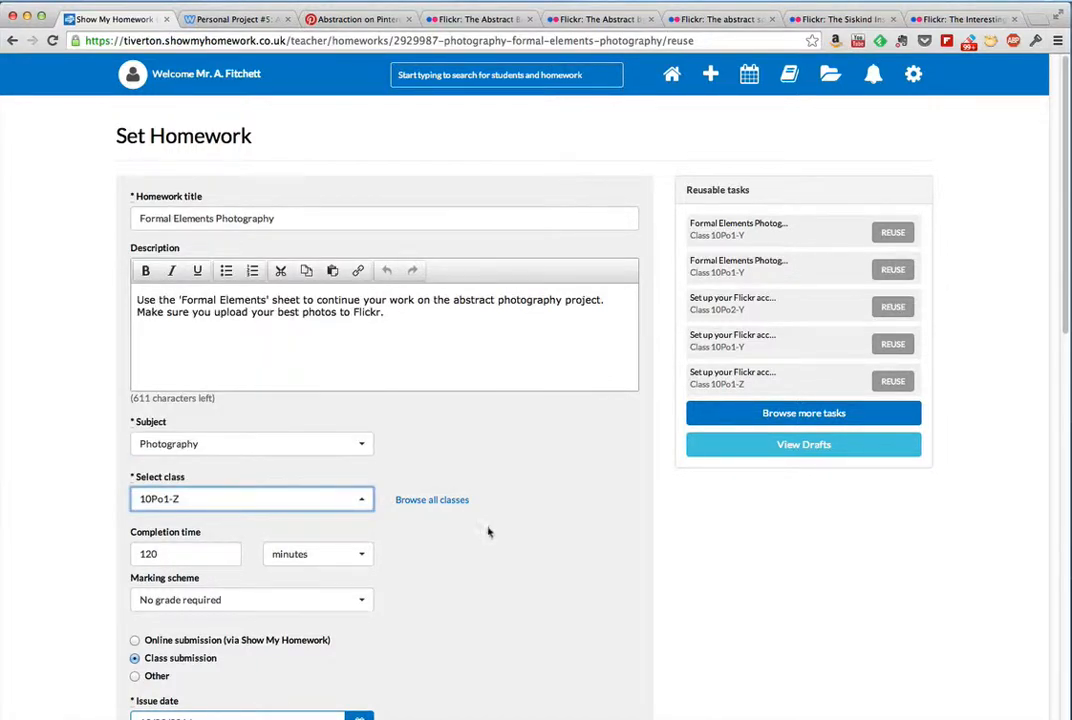
{"action": "scroll", "coordinate": [489, 530], "scroll_direction": "down", "scroll_amount": 5}
{"action": "scroll", "coordinate": [489, 530], "scroll_direction": "down", "scroll_amount": 2}
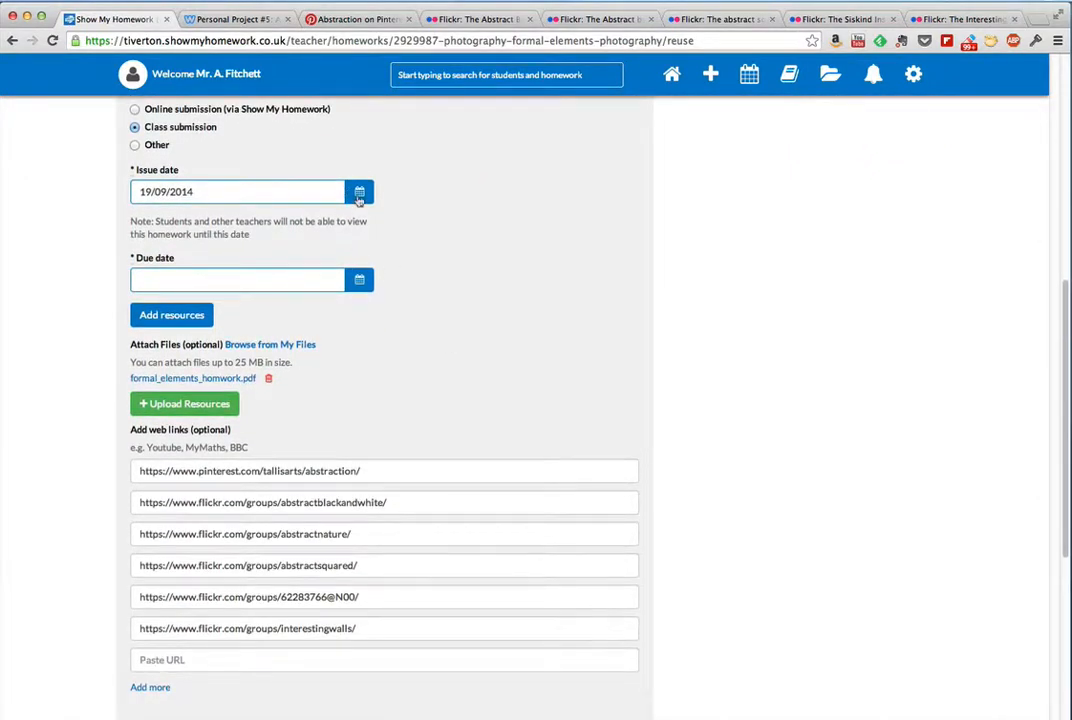
Step: Set the re-used homework's issue date to 24/09/2014 and due date to 8 October 2014, and publish it to the calendar
{"action": "left_click", "coordinate": [359, 192]}
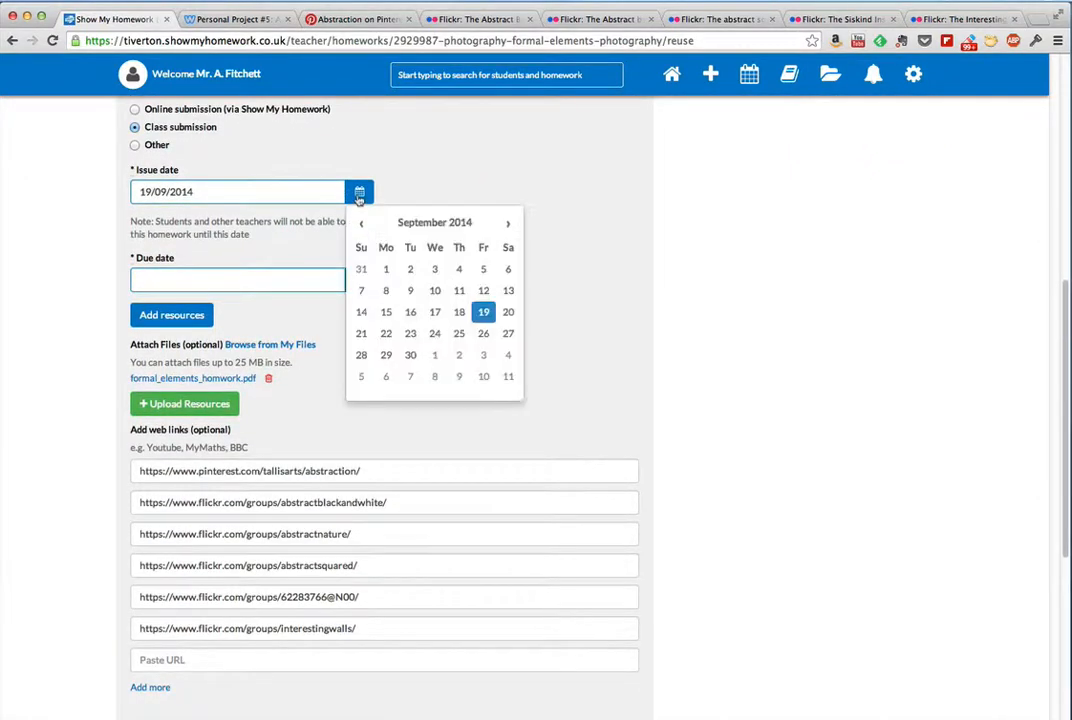
{"action": "left_click", "coordinate": [435, 336]}
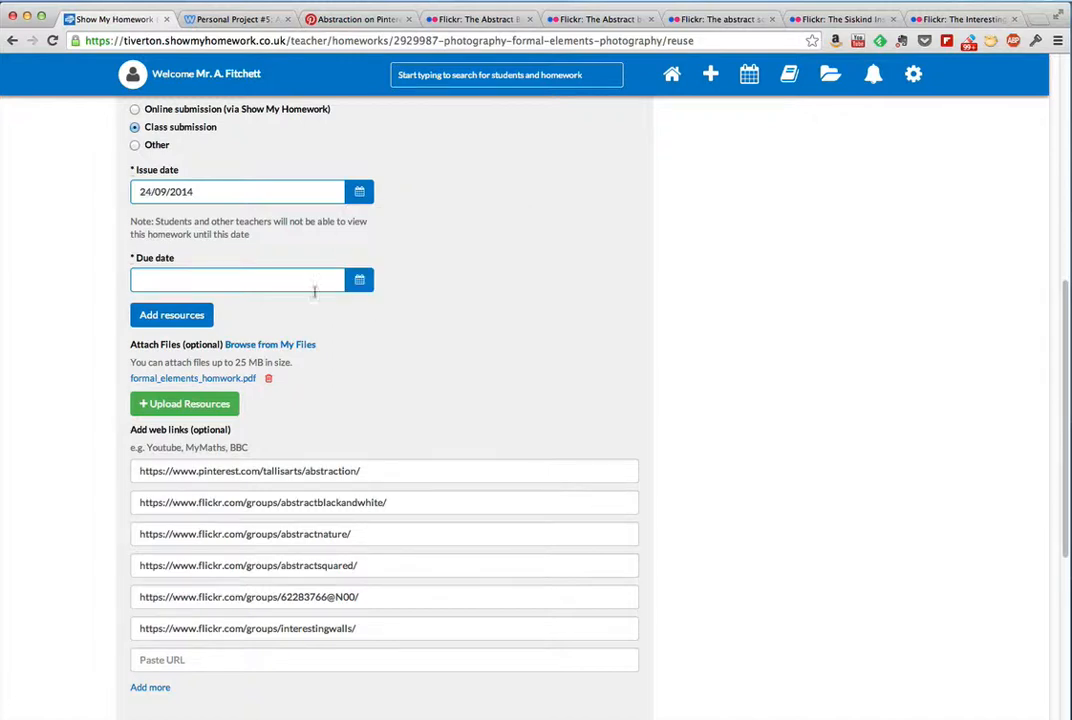
{"action": "left_click", "coordinate": [359, 281]}
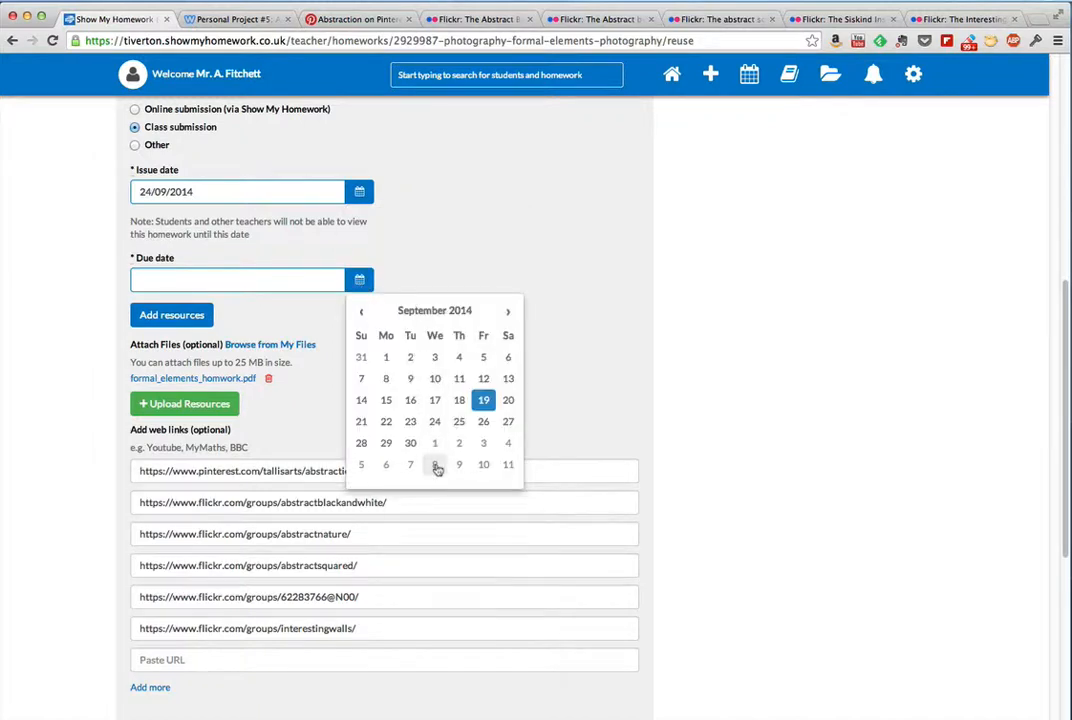
{"action": "left_click", "coordinate": [438, 467]}
{"action": "scroll", "coordinate": [334, 400], "scroll_direction": "down", "scroll_amount": 4}
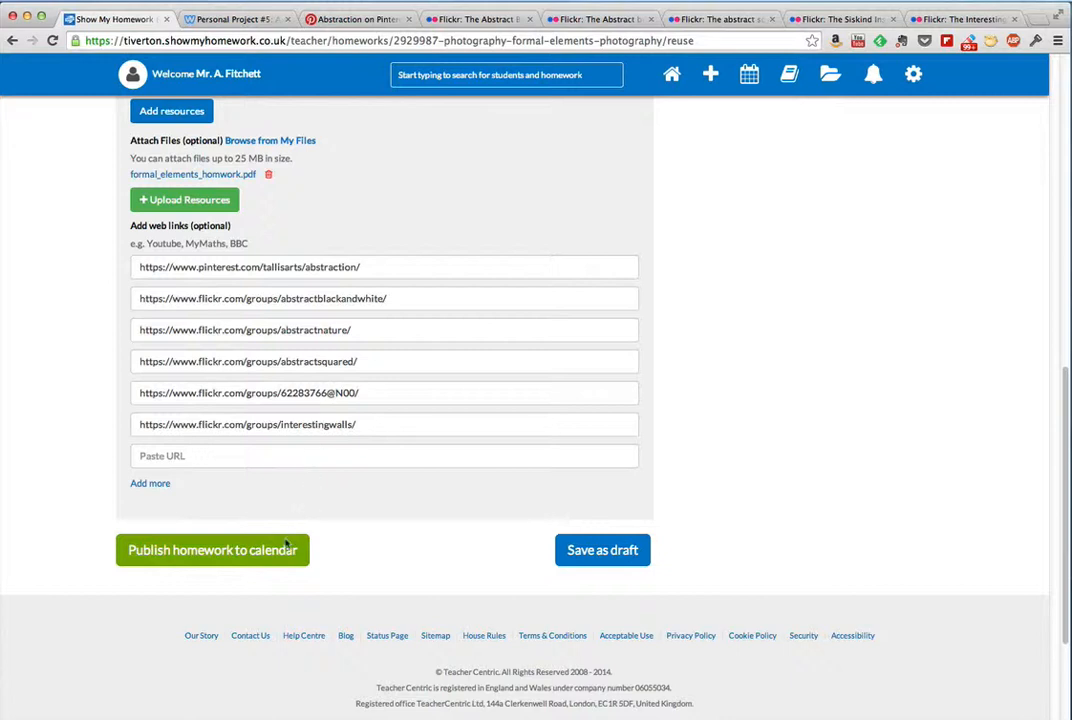
{"action": "left_click", "coordinate": [225, 551]}
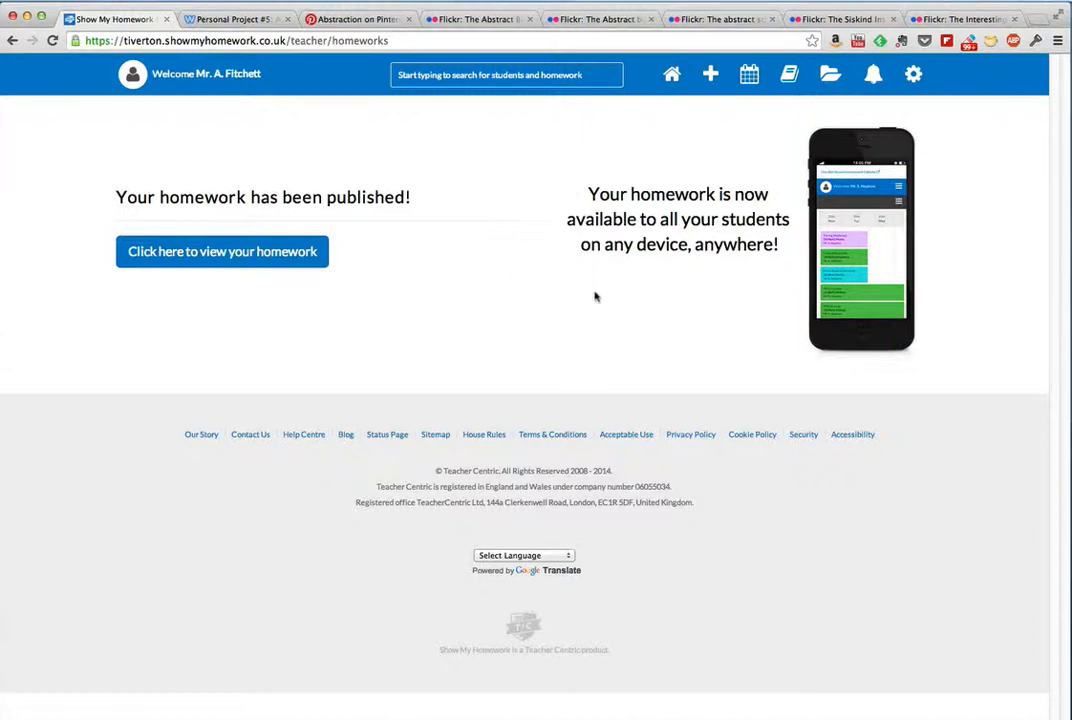
Step: Open the personal homework calendar and look through the weeks following 15th - 21st September for the Formal Elements Photography homework
{"action": "left_click", "coordinate": [755, 77]}
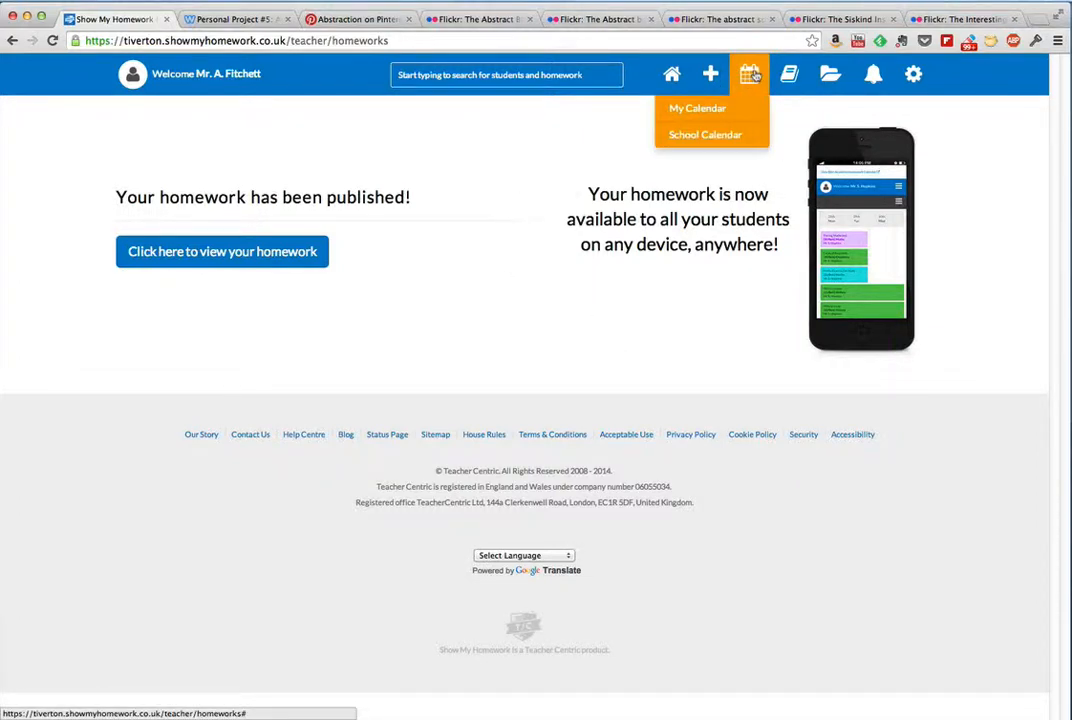
{"action": "left_click", "coordinate": [686, 110]}
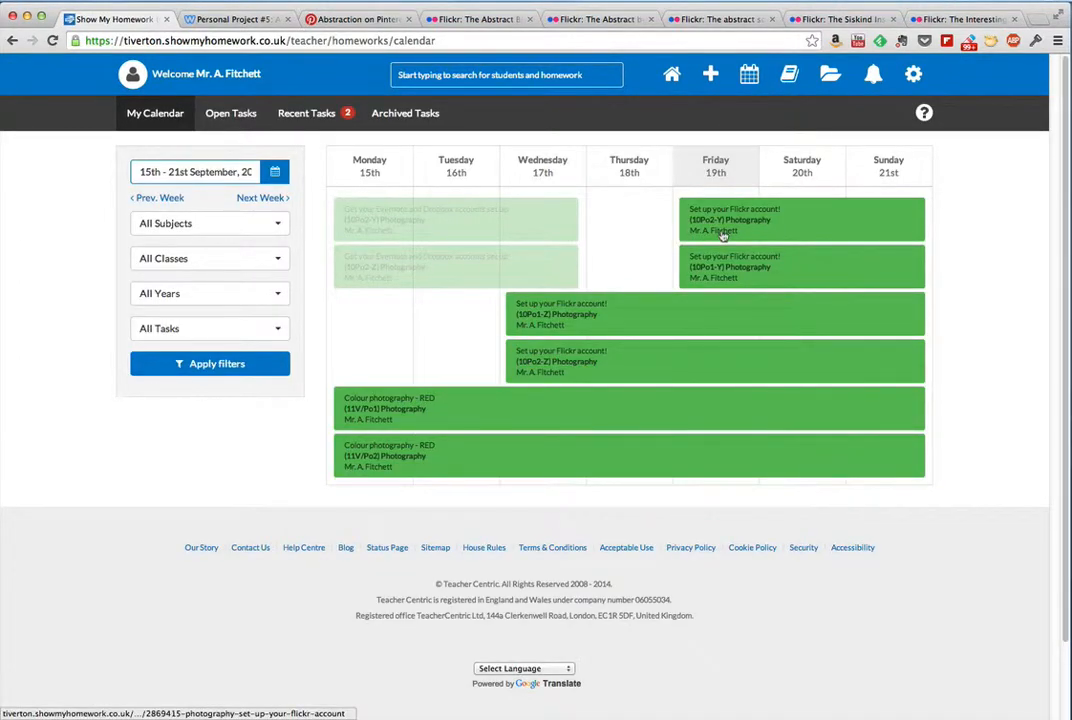
{"action": "left_click", "coordinate": [270, 199]}
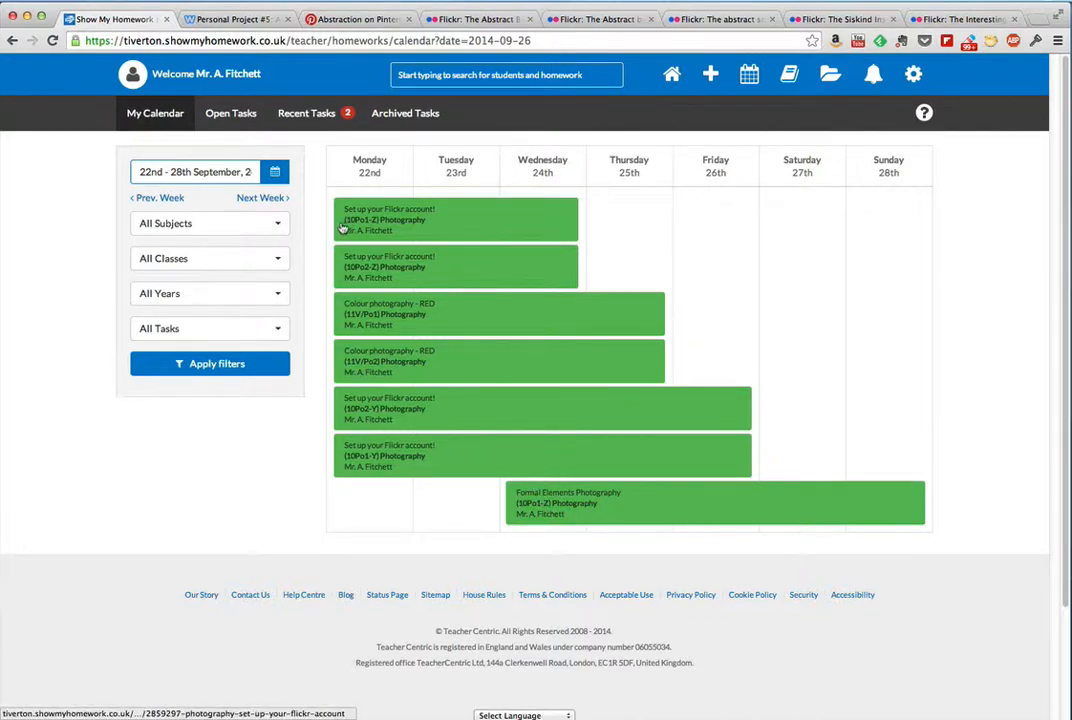
{"action": "left_click", "coordinate": [279, 199]}
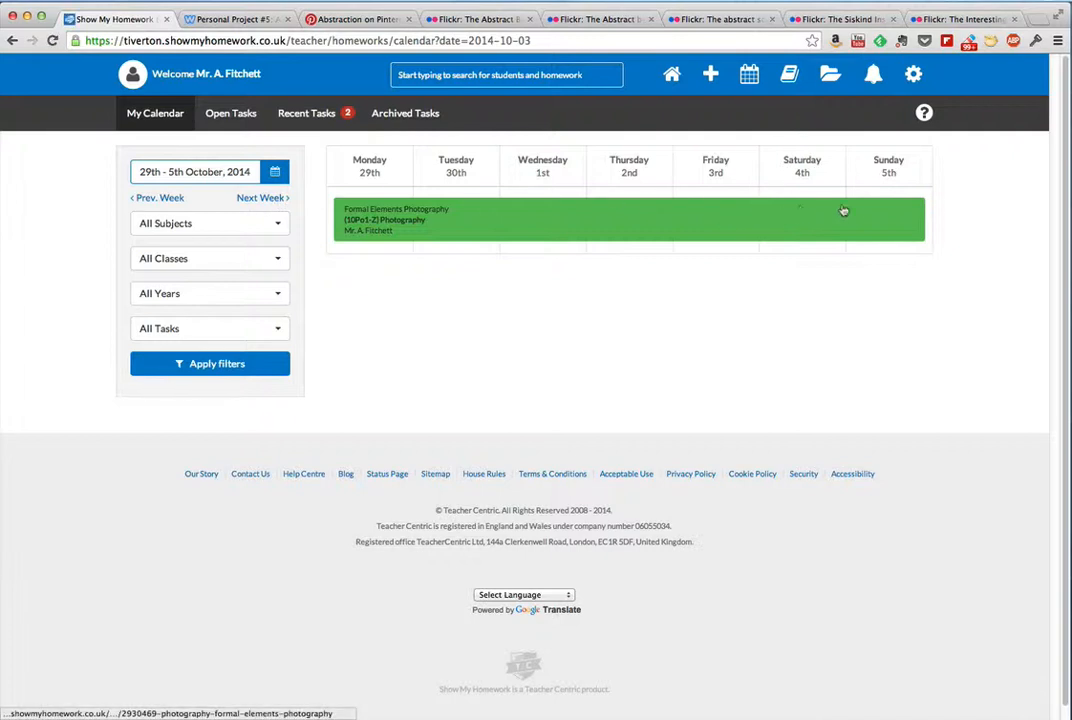
{"action": "left_click", "coordinate": [258, 199]}
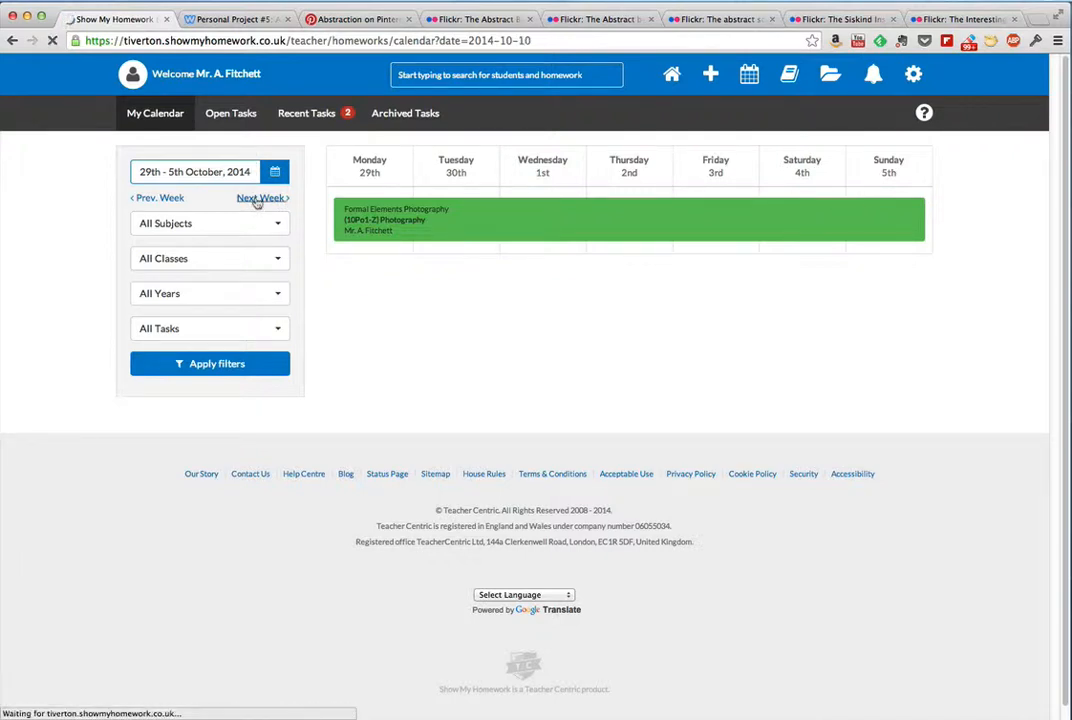